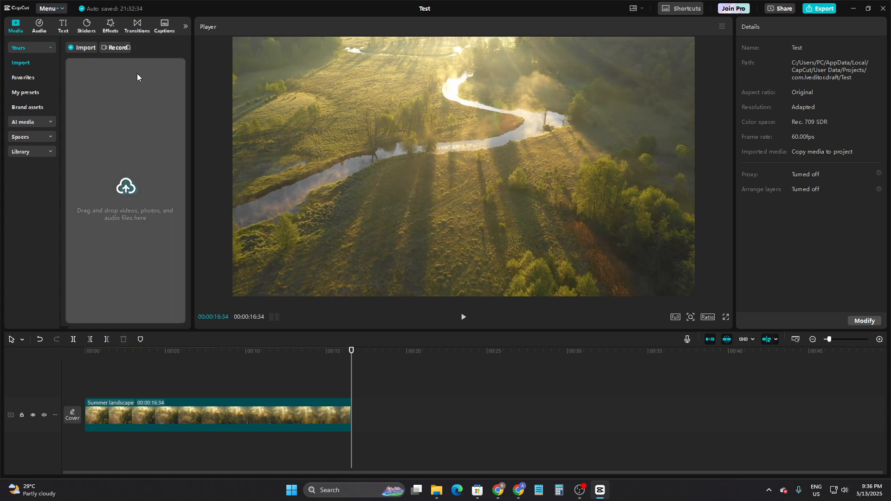
# - Add a default text clip directly after the Summer landscape clip and extend it to about 00:40 on the timeline
pyautogui.click(59, 25)
pyautogui.moveTo(86, 61); pyautogui.dragTo(736, 389)
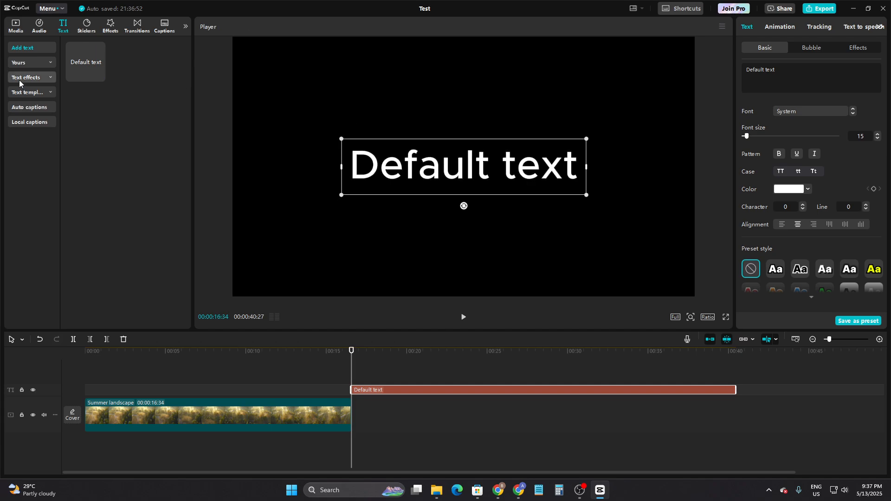
pyautogui.click(30, 122)
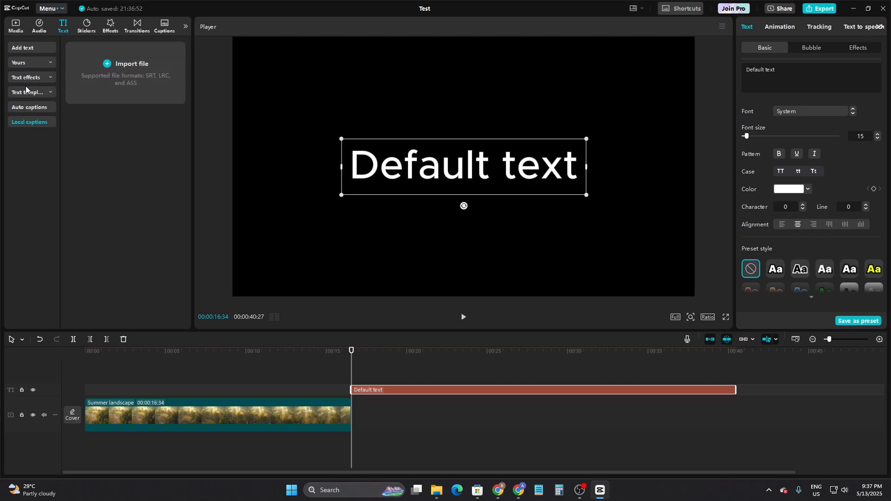
# - Search the stock media library for "black background" and browse the results for a plain dark clip
pyautogui.click(16, 26)
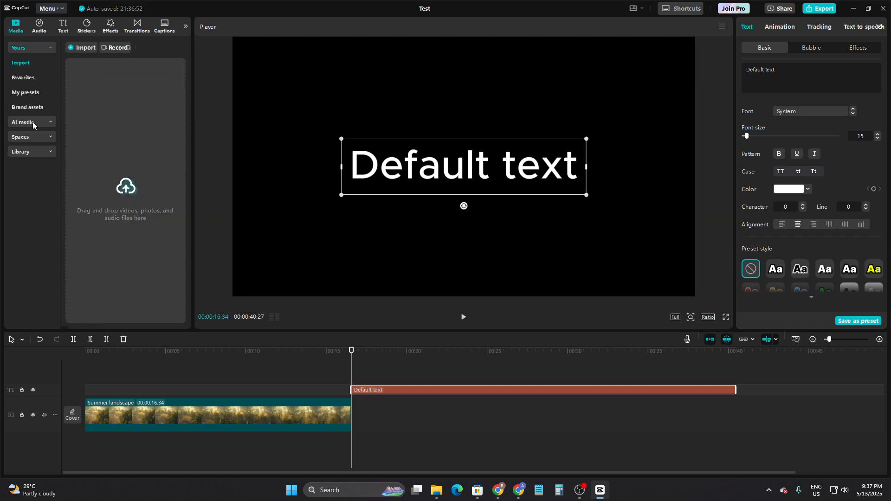
pyautogui.click(29, 154)
pyautogui.click(103, 48)
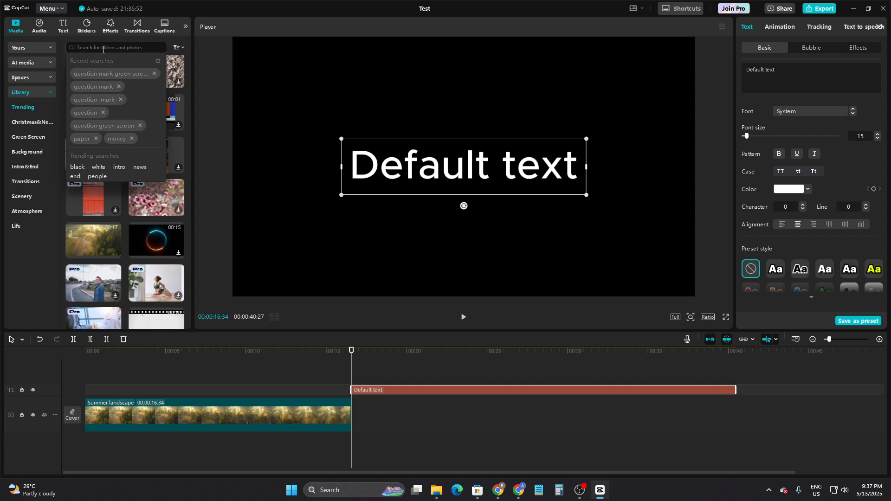
pyautogui.write('black')
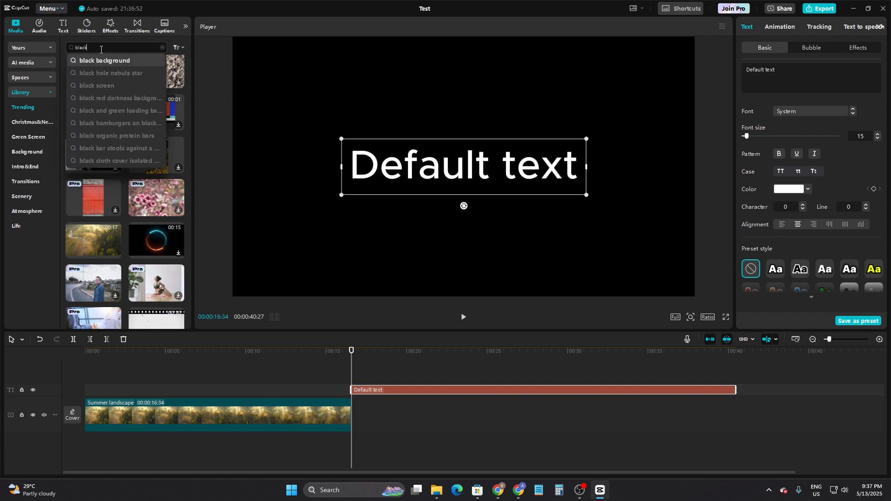
pyautogui.click(107, 61)
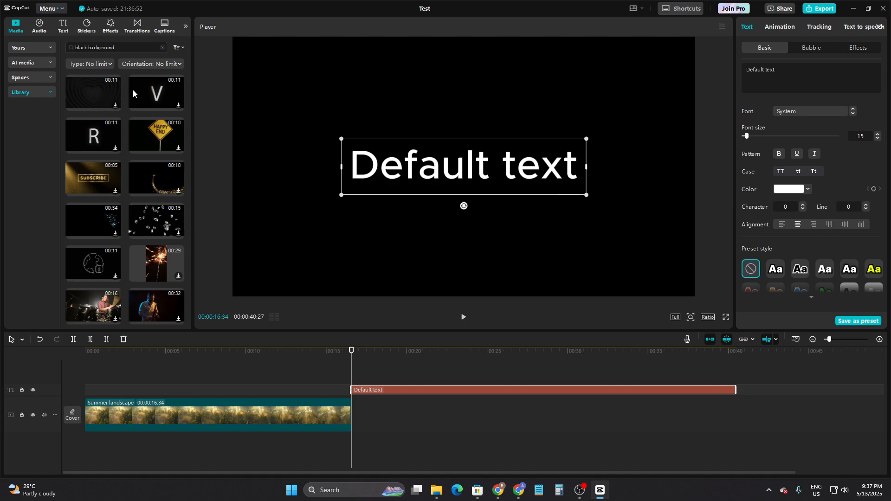
pyautogui.scroll(-10, 144, 172)
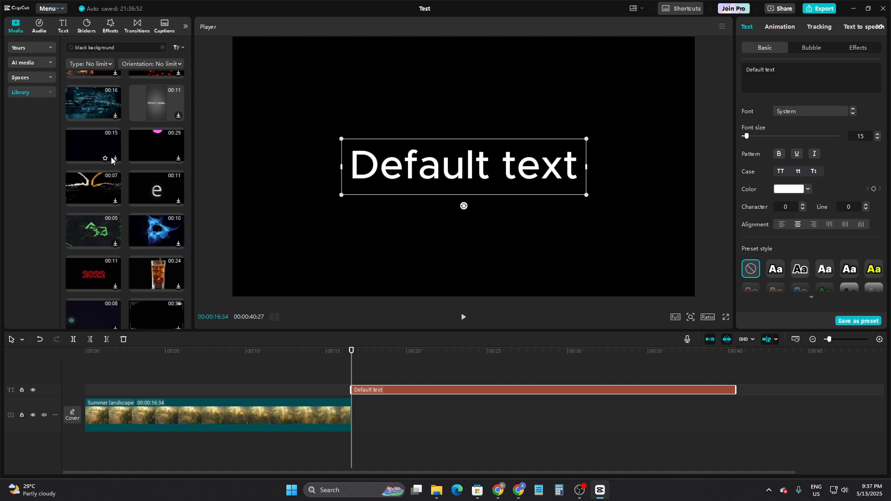
# - Download the plain dark 15-second clip from the library results and look through the neighbouring clips
pyautogui.click(113, 158)
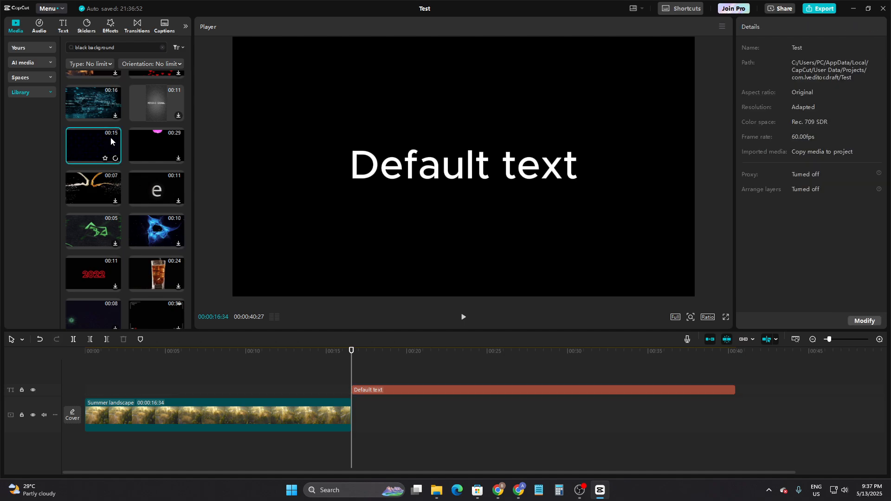
pyautogui.scroll(-1, 109, 153)
pyautogui.scroll(3, 102, 176)
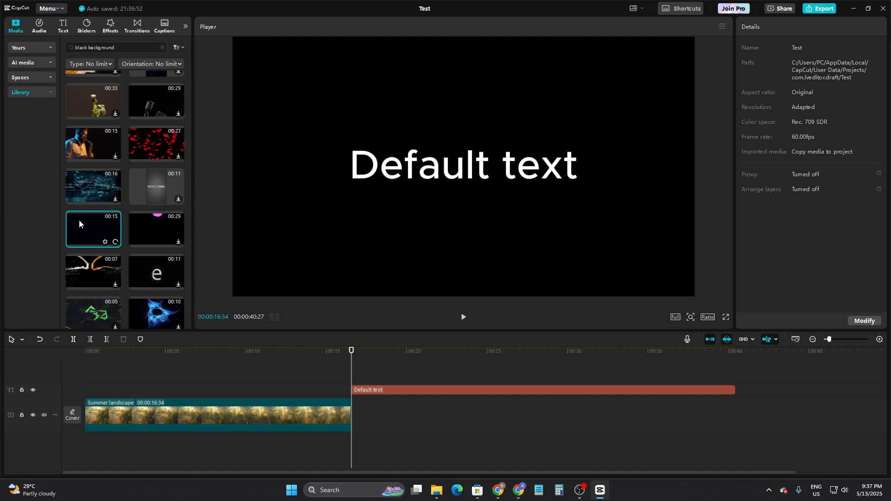
pyautogui.scroll(3, 93, 195)
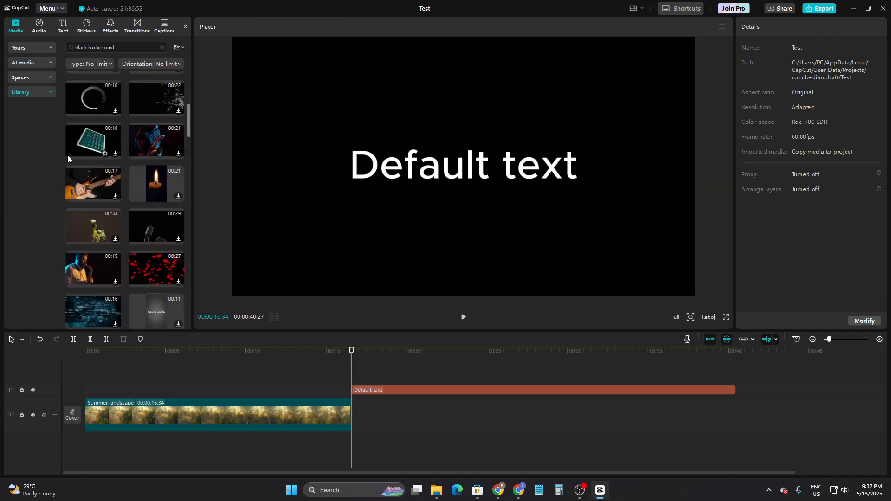
pyautogui.scroll(-2, 72, 146)
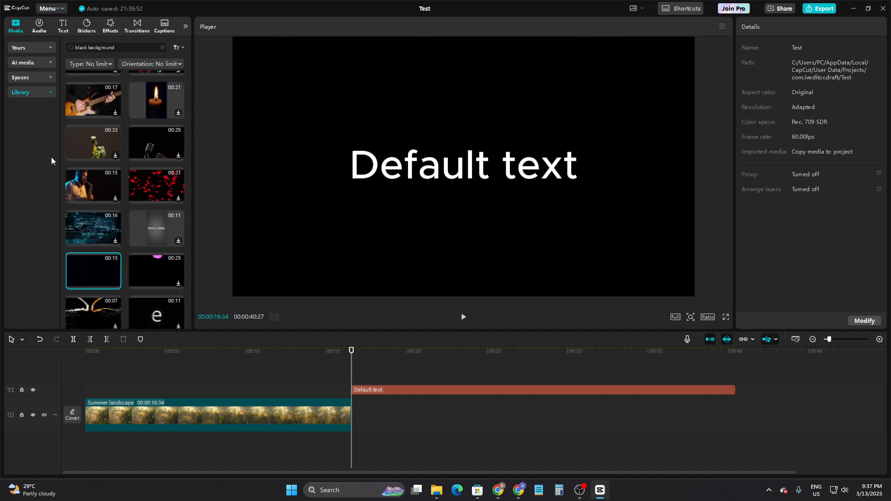
pyautogui.scroll(5, 93, 139)
# - Search the stock library for "black background picture" and browse the results
pyautogui.moveTo(121, 49); pyautogui.dragTo(92, 54)
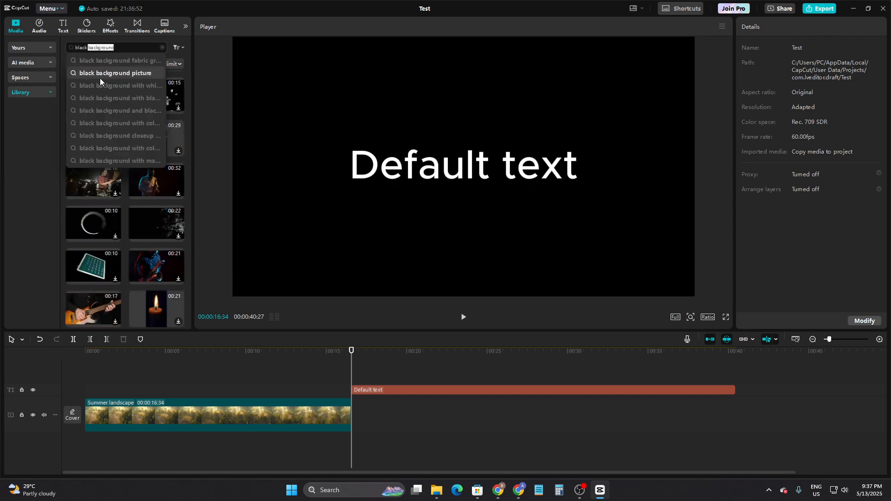
pyautogui.click(100, 75)
pyautogui.scroll(-4, 116, 180)
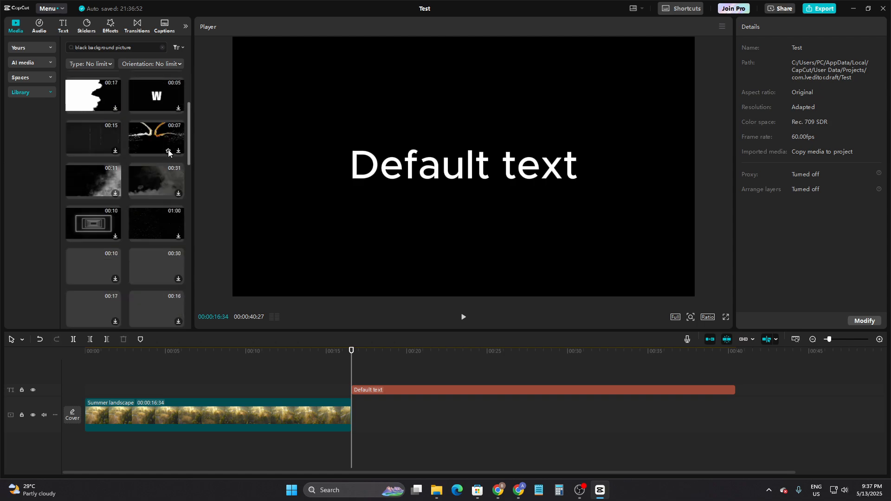
pyautogui.scroll(-5, 107, 190)
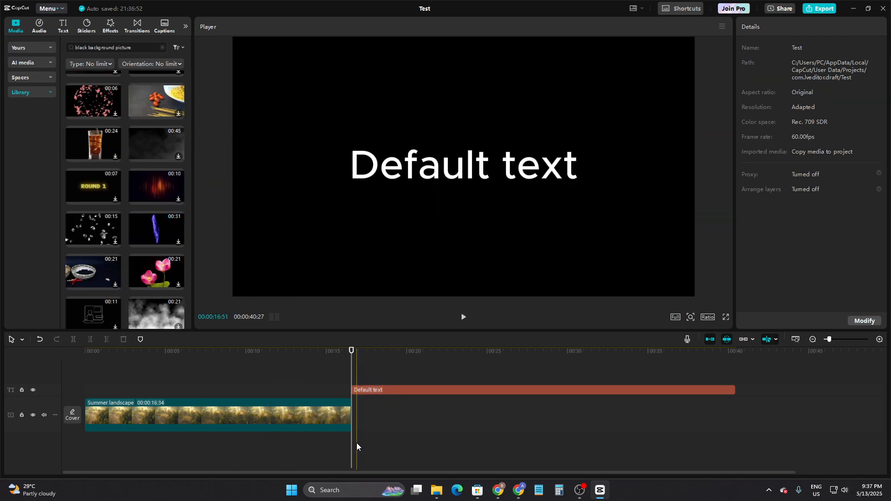
# - Replace the default wording of the text clip with "Credit"
pyautogui.click(361, 390)
pyautogui.tripleClick(749, 76)
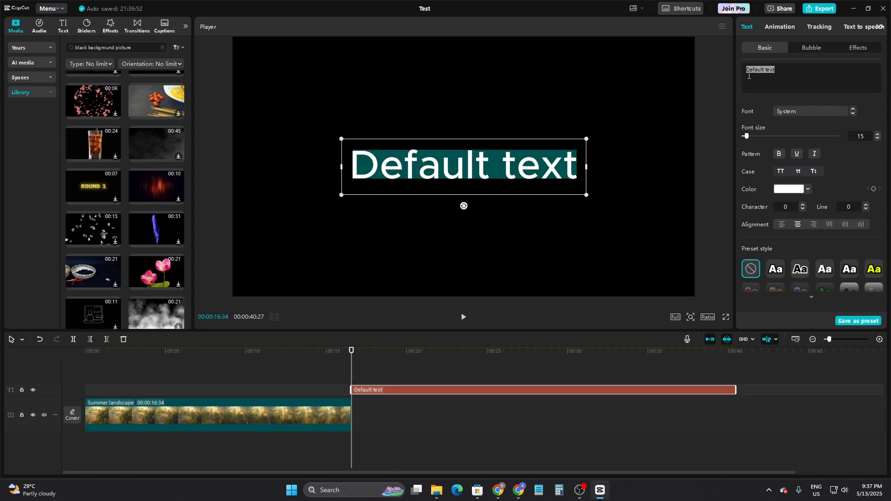
pyautogui.doubleClick(748, 75)
pyautogui.hotkey('ctrl', 'a')
pyautogui.write('Credit')
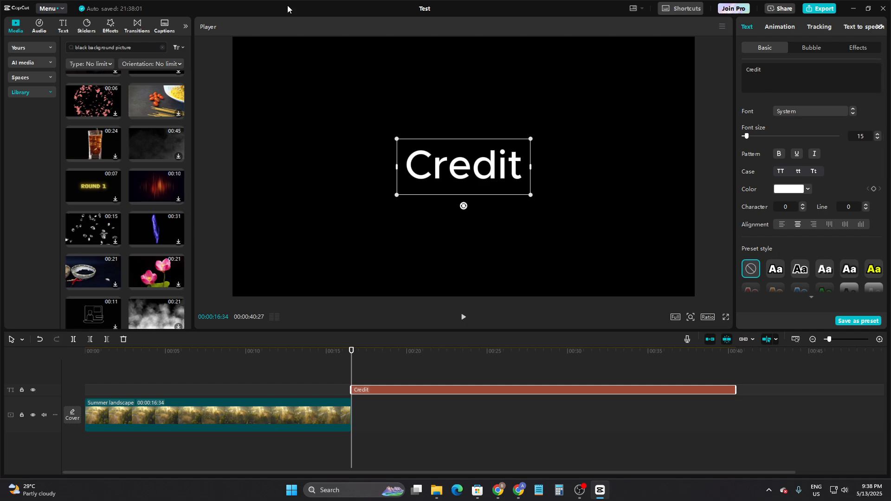
# - Switch to the ChatGPT conversation in the browser and copy the end credits block that starts with "THE END"
pyautogui.moveTo(518, 490)
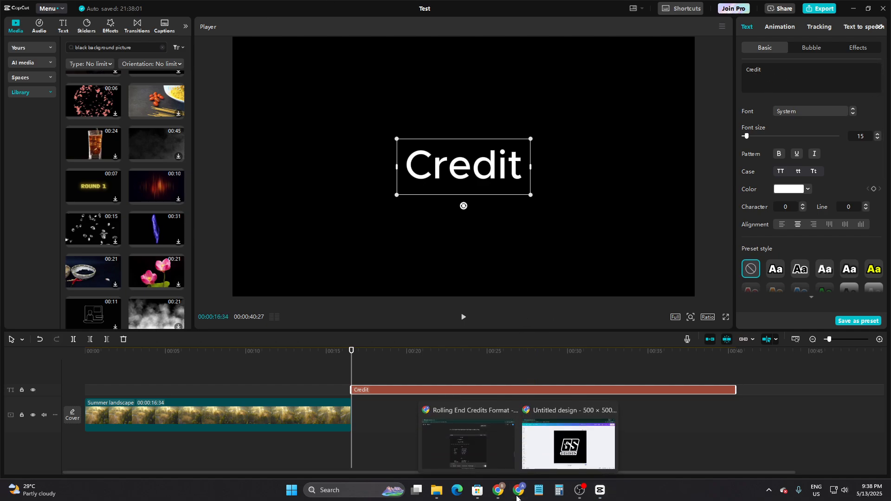
pyautogui.click(489, 441)
pyautogui.scroll(-8, 444, 226)
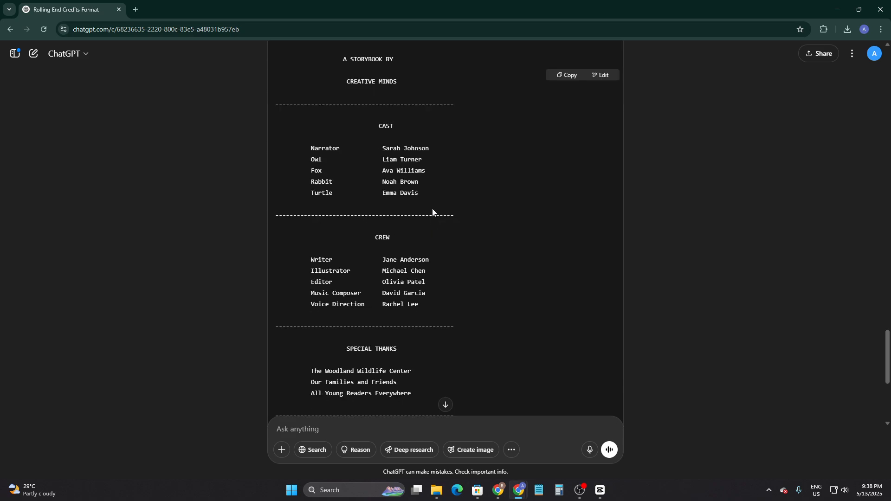
pyautogui.scroll(8, 412, 201)
pyautogui.scroll(-1, 410, 199)
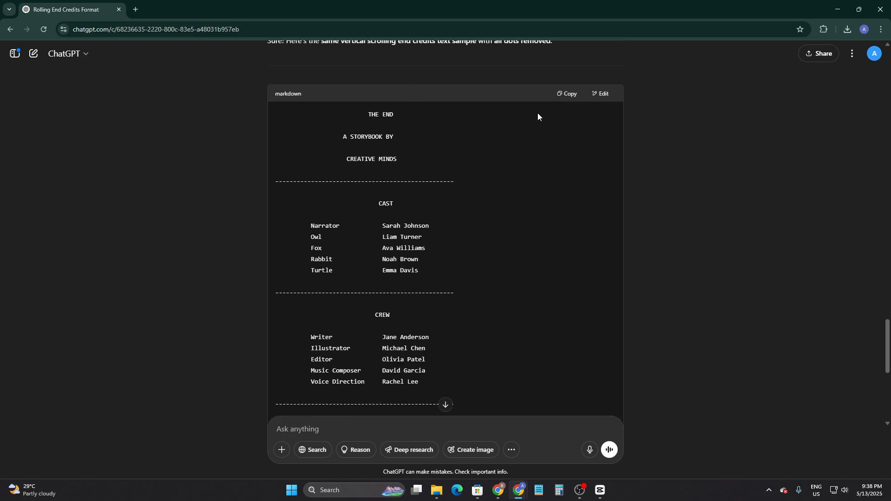
pyautogui.click(560, 95)
# - Switch back to CapCut, replace the text clip's content with the copied end credits, and remove the trailing blank line
pyautogui.click(600, 490)
pyautogui.moveTo(765, 70); pyautogui.dragTo(731, 71)
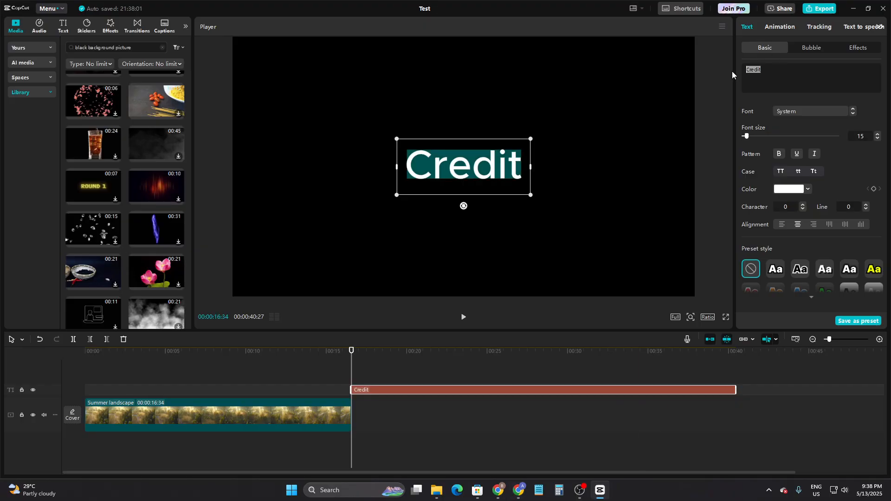
pyautogui.hotkey('ctrl', 'v')
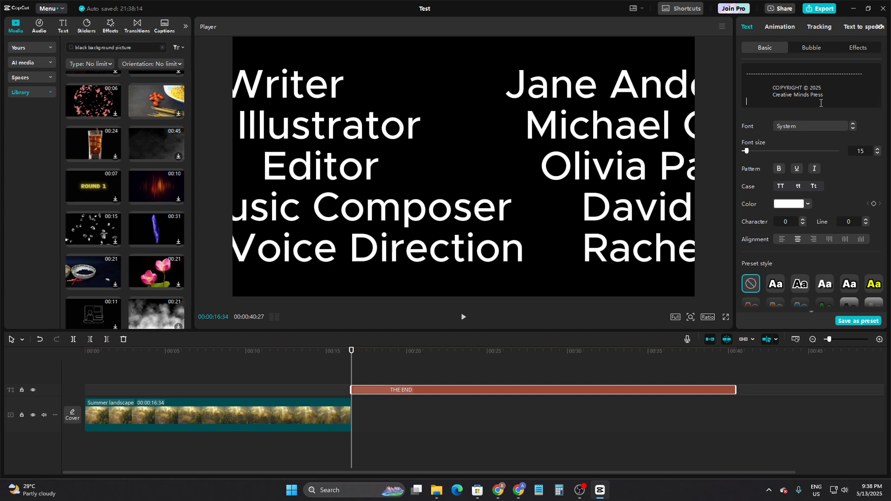
pyautogui.press('BackSpace')
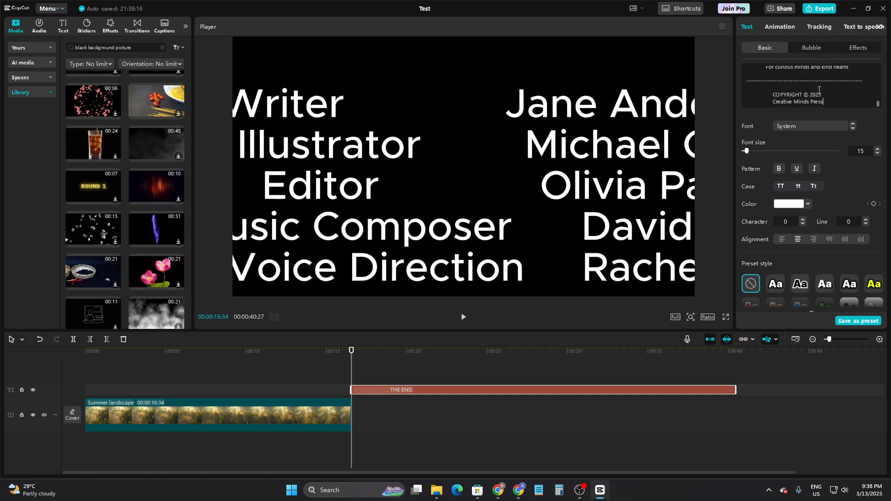
# - Delete the dashed separator line above the COPYRIGHT © 2025 section of the credits
pyautogui.moveTo(865, 82); pyautogui.dragTo(731, 79)
pyautogui.press('BackSpace')
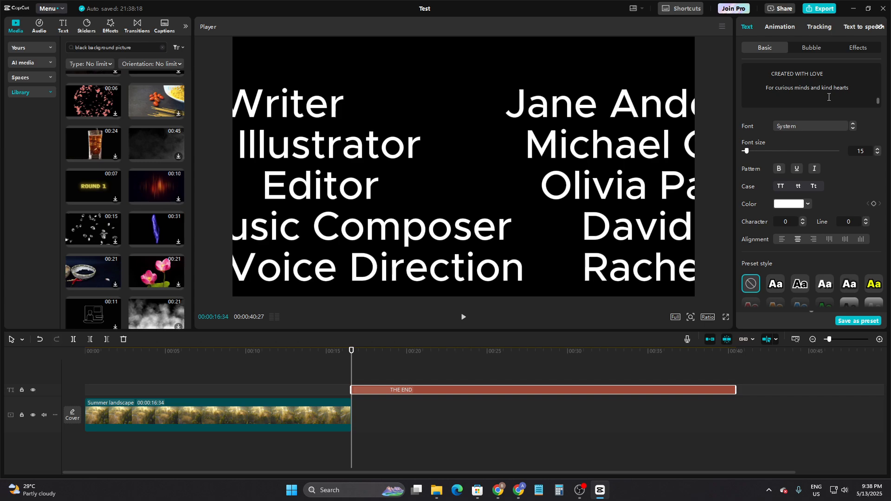
pyautogui.press('BackSpace')
# - Delete the dashed separator line between "All Young Readers Everywhere" and "CREATED WITH LOVE" in the credits
pyautogui.scroll(2, 863, 94)
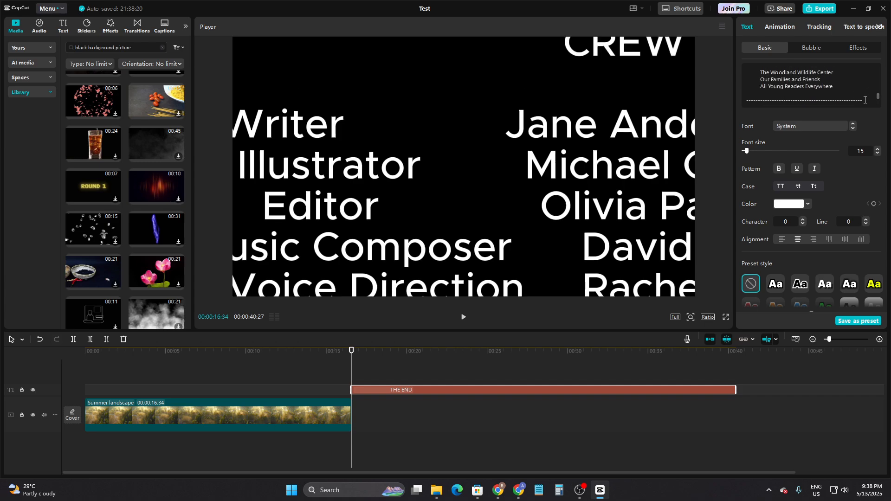
pyautogui.moveTo(864, 100); pyautogui.dragTo(744, 69)
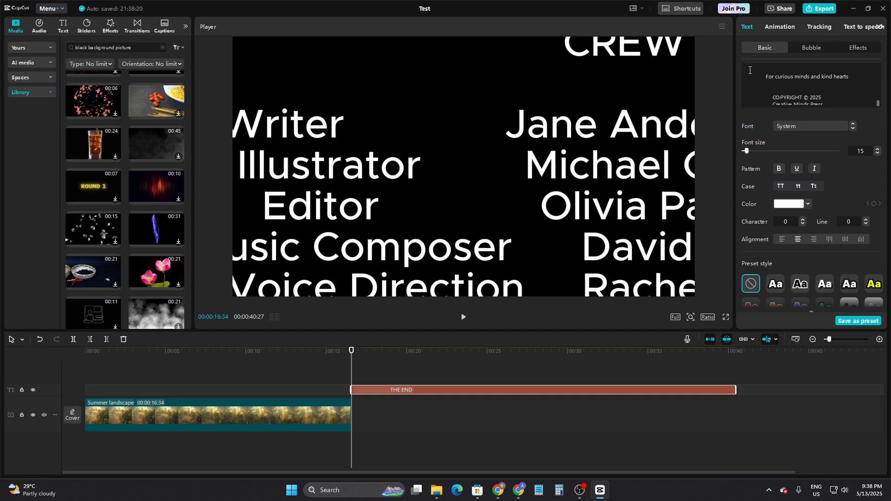
pyautogui.scroll(10, 812, 87)
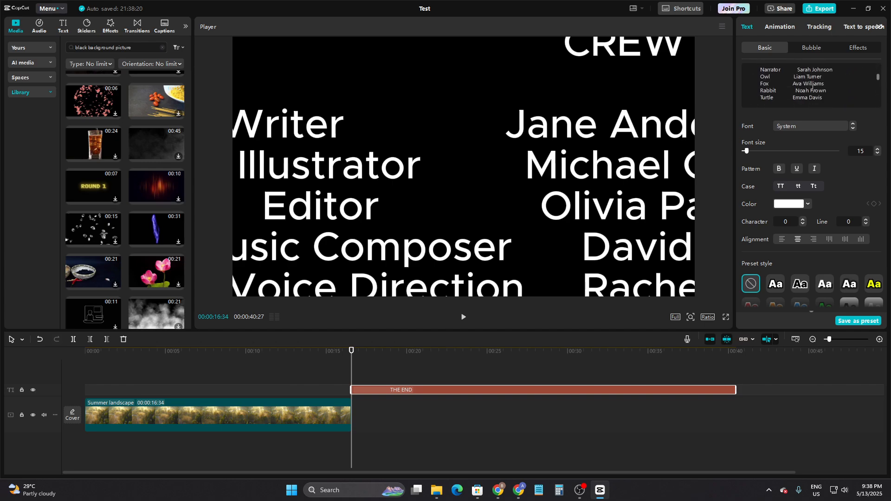
pyautogui.scroll(-10, 814, 89)
pyautogui.moveTo(826, 90); pyautogui.dragTo(737, 79)
pyautogui.press('BackSpace')
pyautogui.scroll(5, 800, 94)
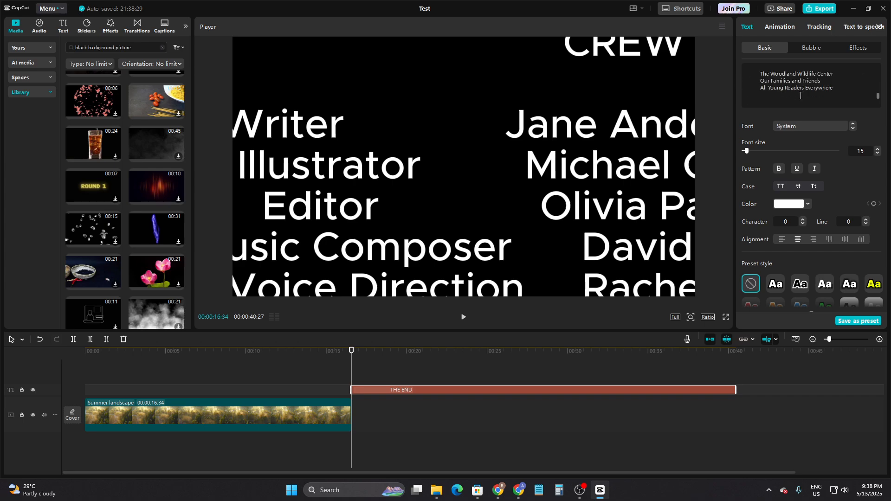
# - Delete the dashed separator lines above the SPECIAL THANKS and CREW headings in the credits
pyautogui.scroll(-2, 801, 95)
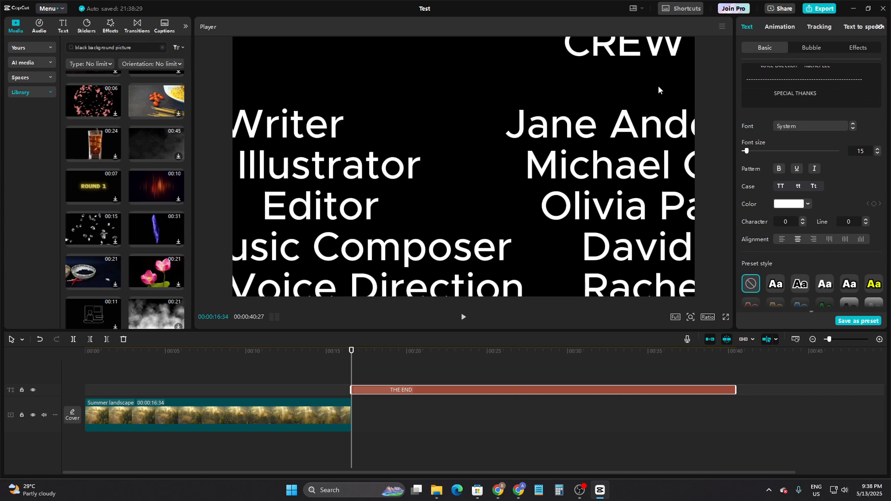
pyautogui.moveTo(657, 86); pyautogui.dragTo(690, 72)
pyautogui.press('BackSpace')
pyautogui.scroll(3, 773, 87)
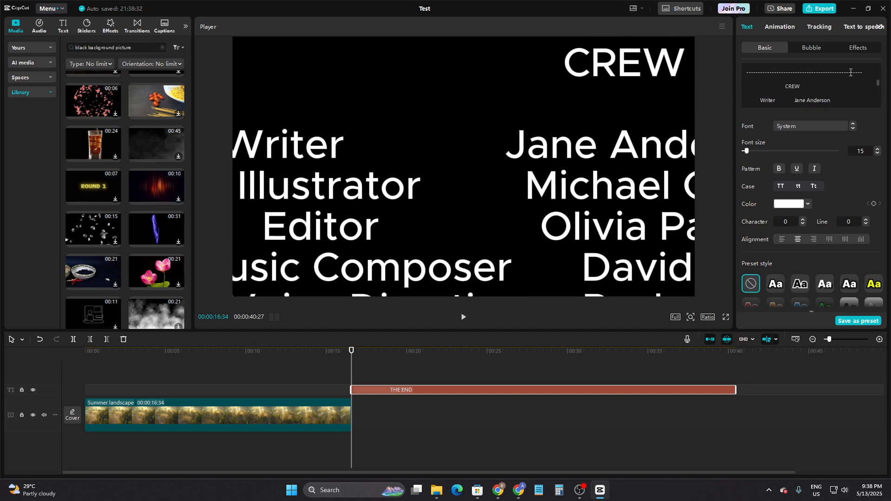
pyautogui.moveTo(862, 71); pyautogui.dragTo(744, 72)
pyautogui.press('BackSpace')
# - Delete the dashed separator line below "CREATIVE MINDS" and check the rest of the credits text
pyautogui.scroll(3, 793, 76)
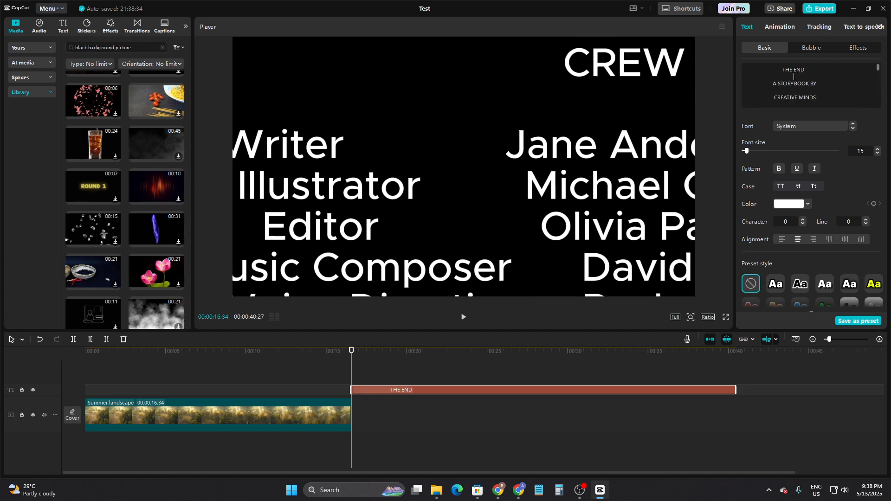
pyautogui.scroll(-3, 843, 90)
pyautogui.moveTo(862, 78); pyautogui.dragTo(719, 79)
pyautogui.press('BackSpace')
pyautogui.scroll(-2, 790, 90)
pyautogui.scroll(5, 790, 90)
# - Scale the credits text down to about 45% so its full width fits inside the video frame
pyautogui.click(602, 238)
pyautogui.moveTo(603, 231); pyautogui.dragTo(271, 212)
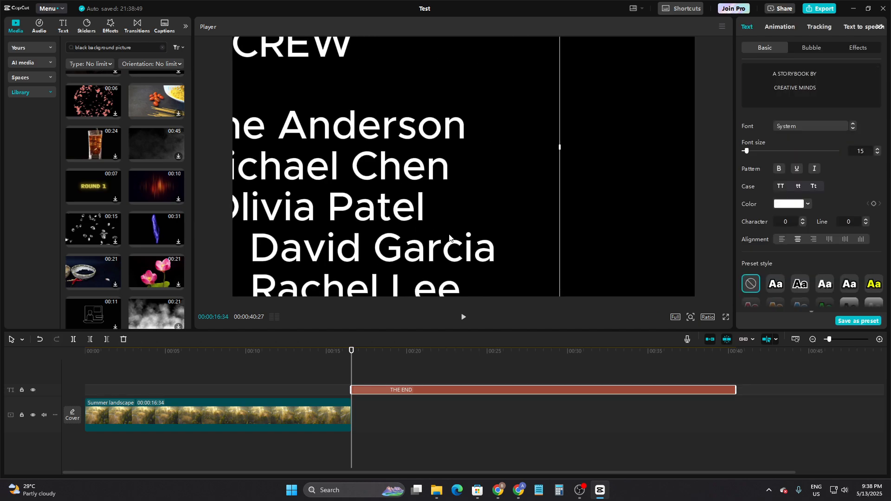
pyautogui.scroll(-10, 449, 238)
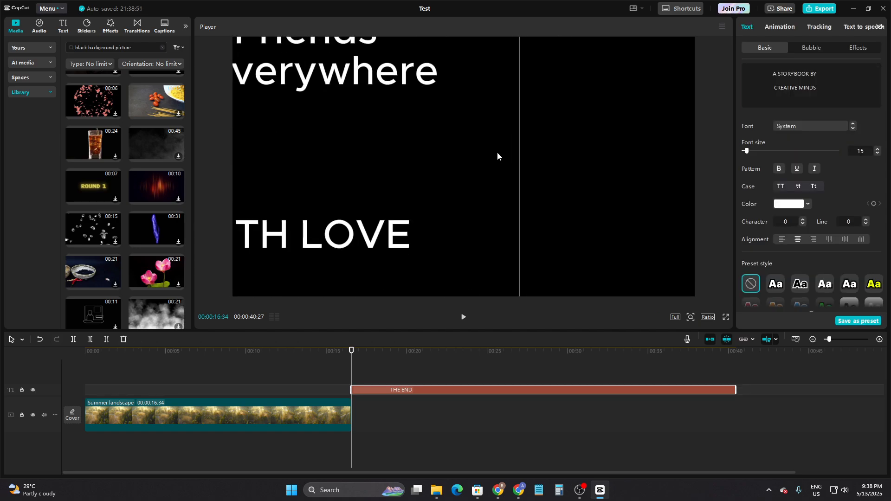
pyautogui.scroll(-10, 497, 157)
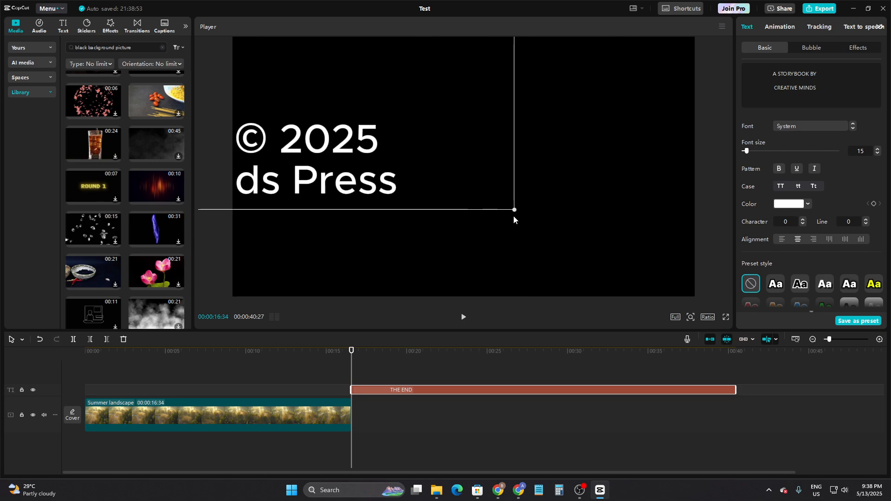
pyautogui.moveTo(513, 211); pyautogui.dragTo(489, 197)
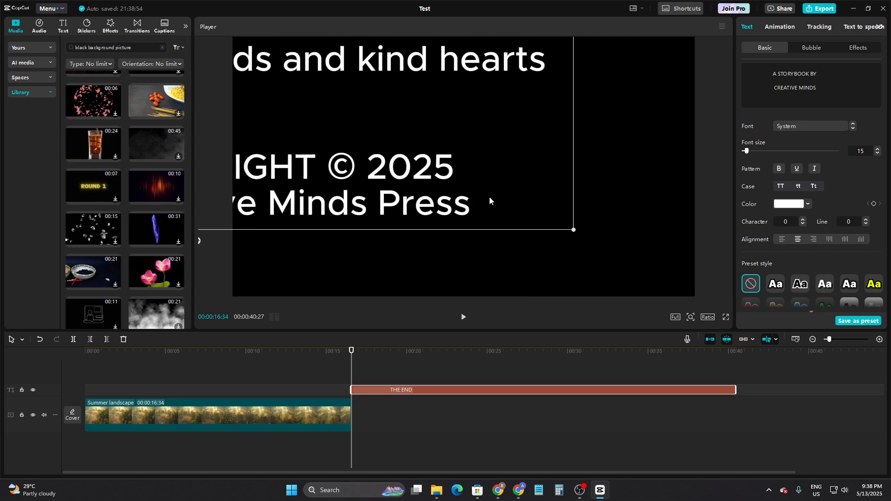
pyautogui.moveTo(574, 230); pyautogui.dragTo(470, 89)
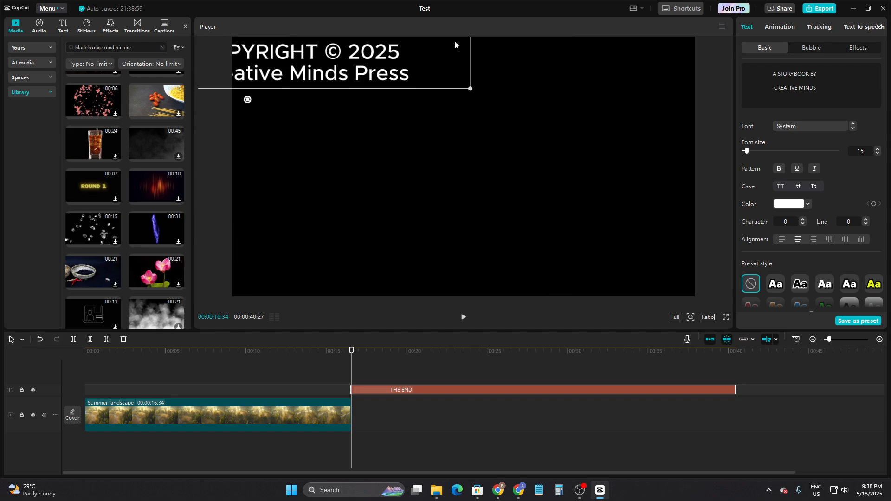
pyautogui.moveTo(404, 74); pyautogui.dragTo(483, 174)
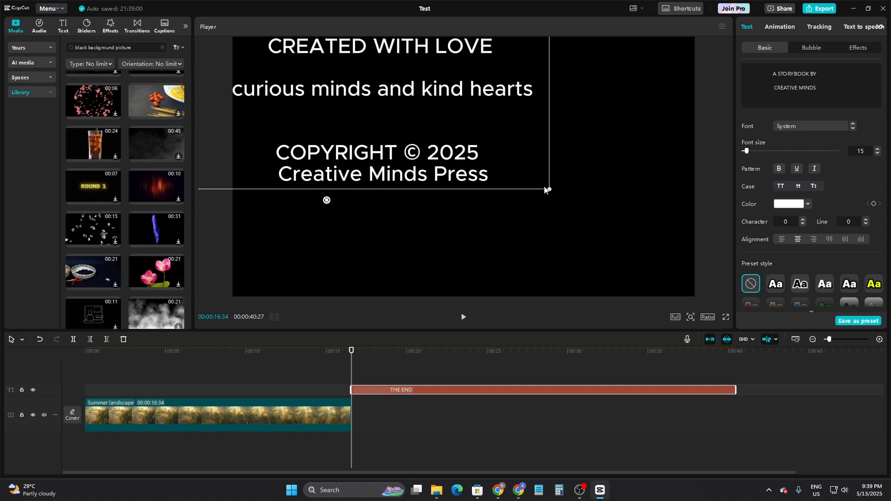
pyautogui.moveTo(550, 189); pyautogui.dragTo(521, 132)
pyautogui.moveTo(453, 95); pyautogui.dragTo(554, 253)
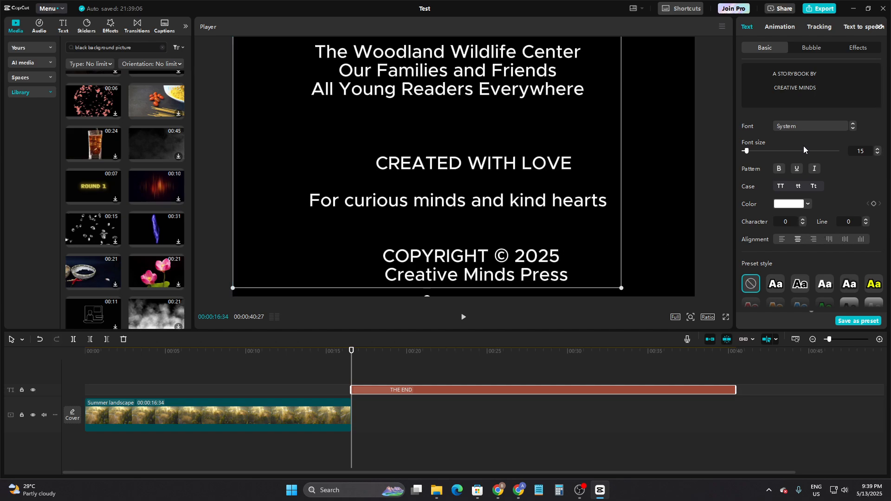
# - Center the credits text horizontally and move it down until it sits just below the frame, at about X 0, Y -4319
pyautogui.moveTo(493, 179); pyautogui.dragTo(503, 500)
pyautogui.moveTo(539, 147); pyautogui.dragTo(539, 329)
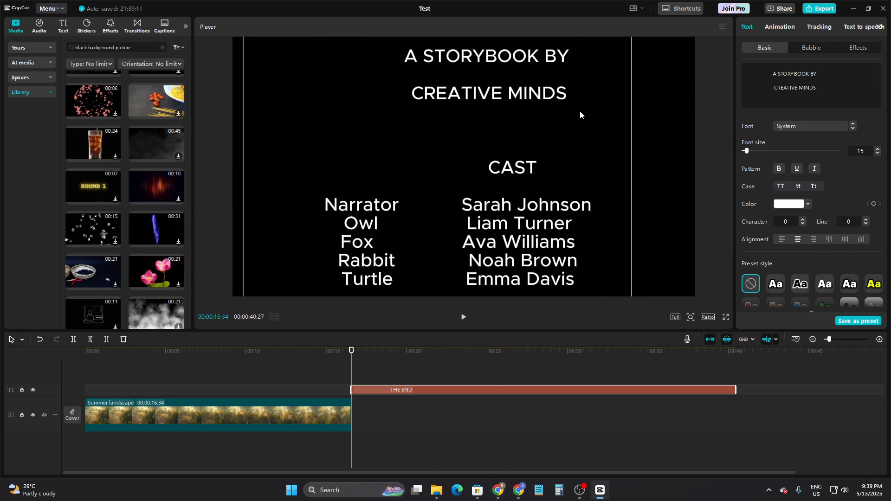
pyautogui.moveTo(580, 109); pyautogui.dragTo(568, 313)
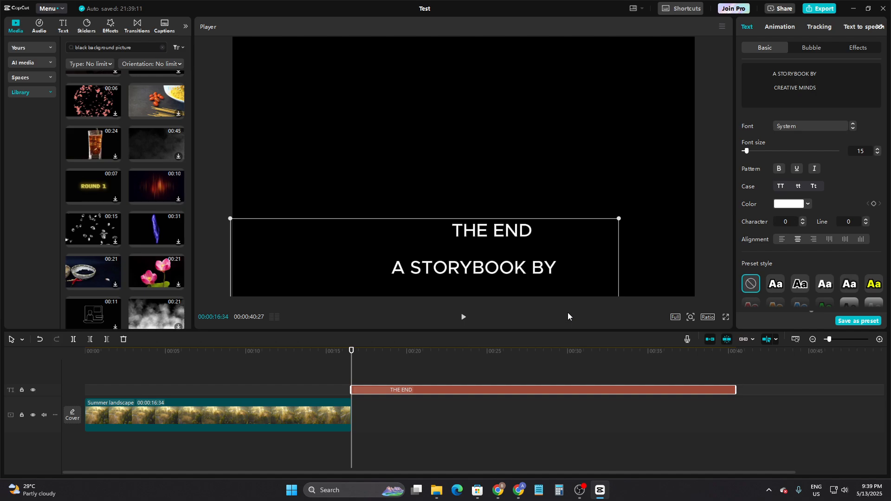
pyautogui.moveTo(562, 263); pyautogui.dragTo(591, 243)
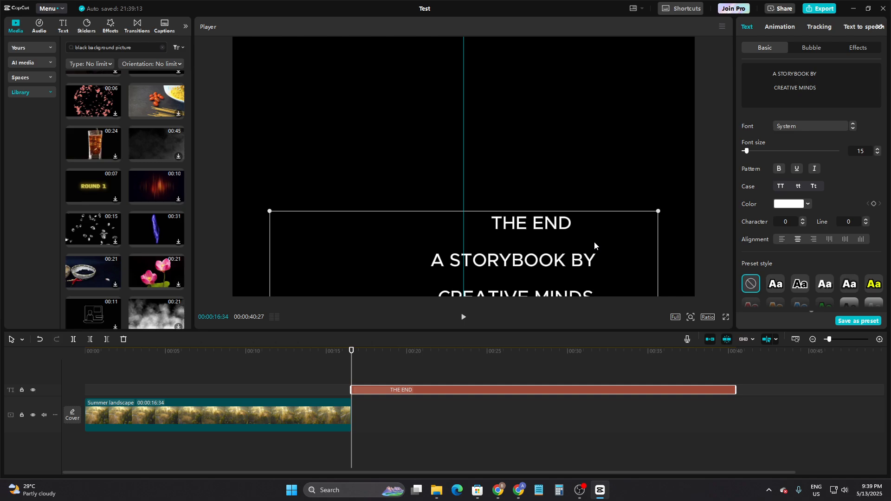
pyautogui.moveTo(594, 241); pyautogui.dragTo(591, 324)
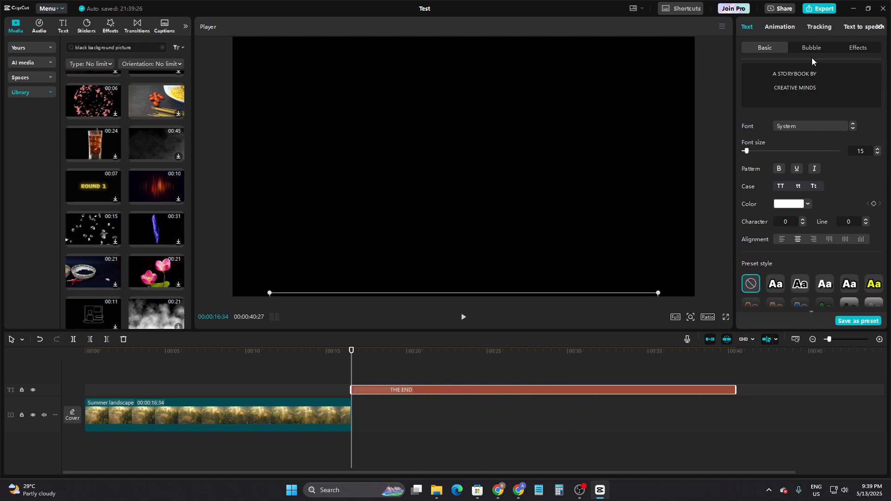
# - Add a position keyframe to the credits text at the start of its clip
pyautogui.scroll(-5, 846, 193)
pyautogui.scroll(3, 846, 208)
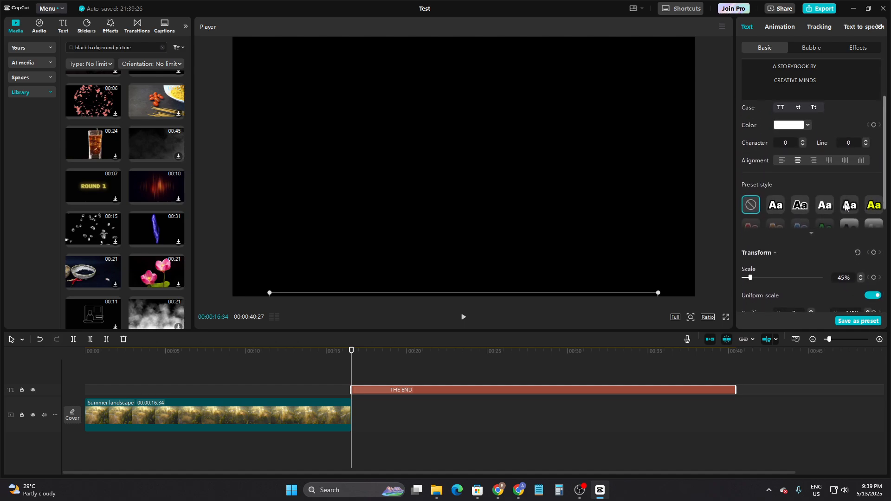
pyautogui.scroll(-1, 837, 218)
pyautogui.scroll(-1, 837, 219)
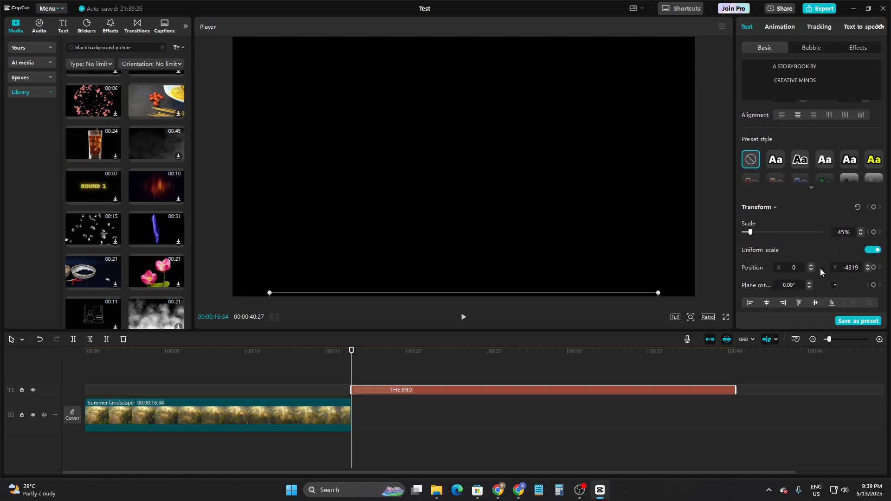
pyautogui.click(874, 267)
pyautogui.click(735, 369)
pyautogui.click(724, 390)
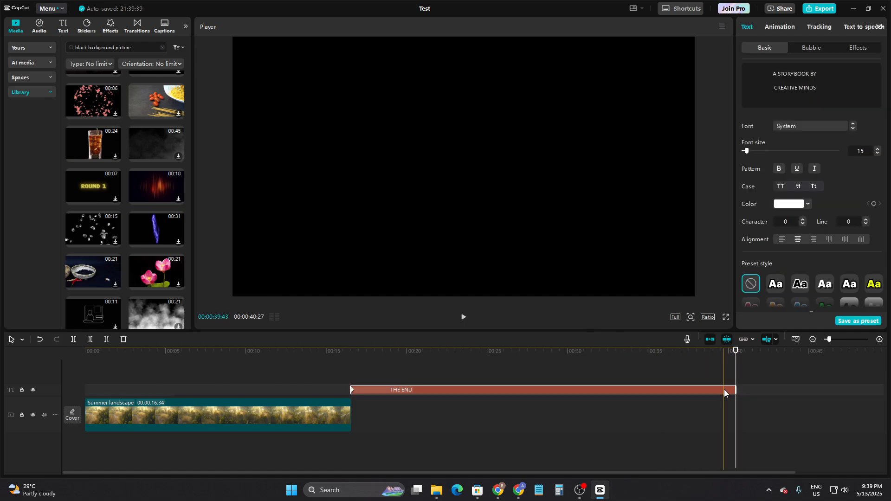
pyautogui.scroll(-5, 857, 246)
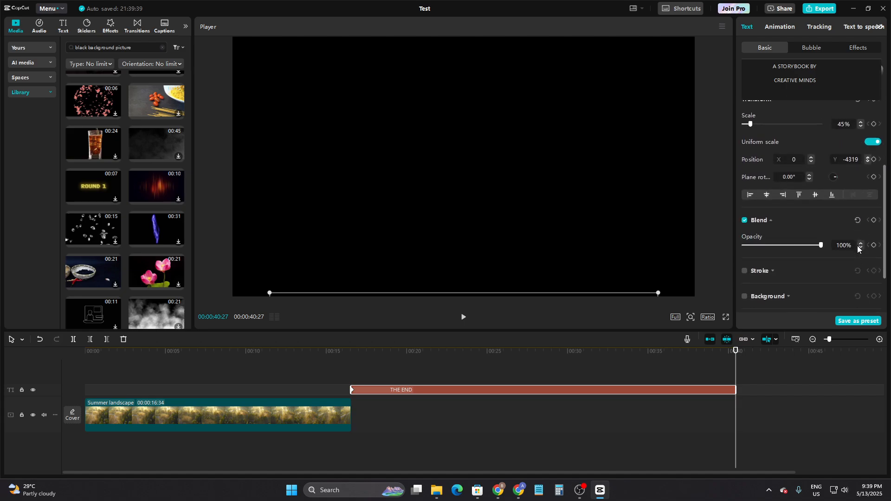
pyautogui.scroll(1, 863, 228)
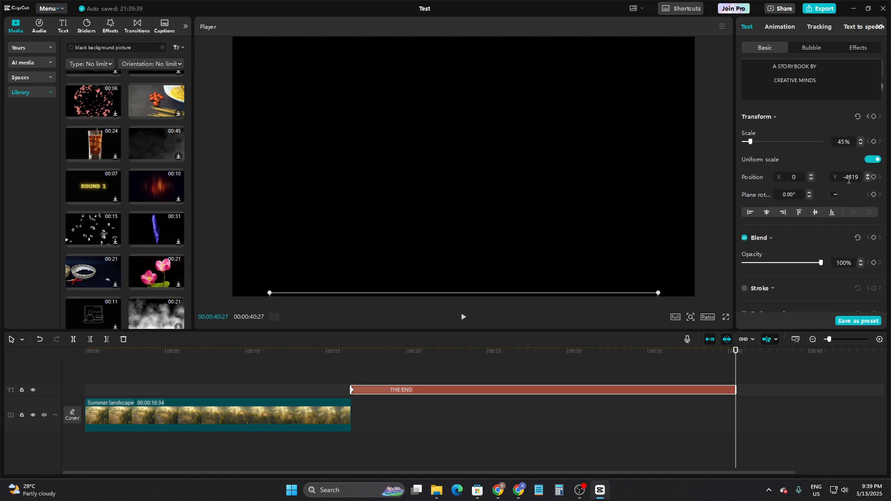
pyautogui.click(577, 291)
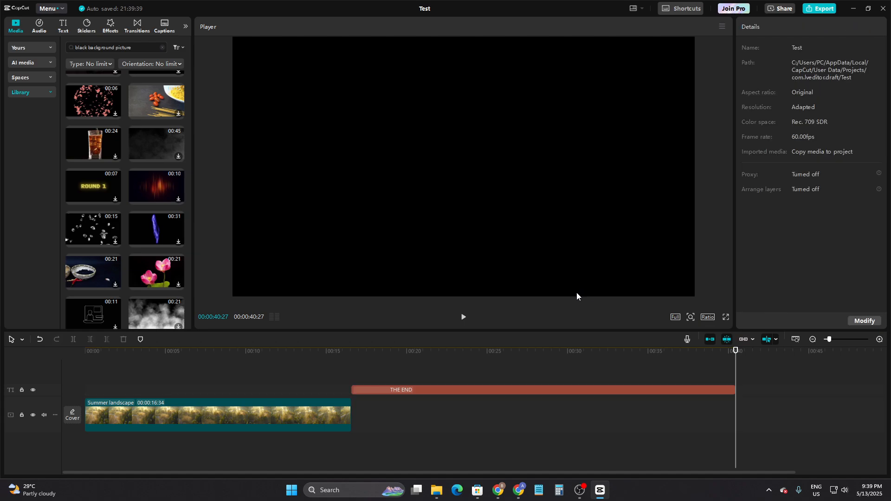
pyautogui.click(660, 390)
pyautogui.click(605, 390)
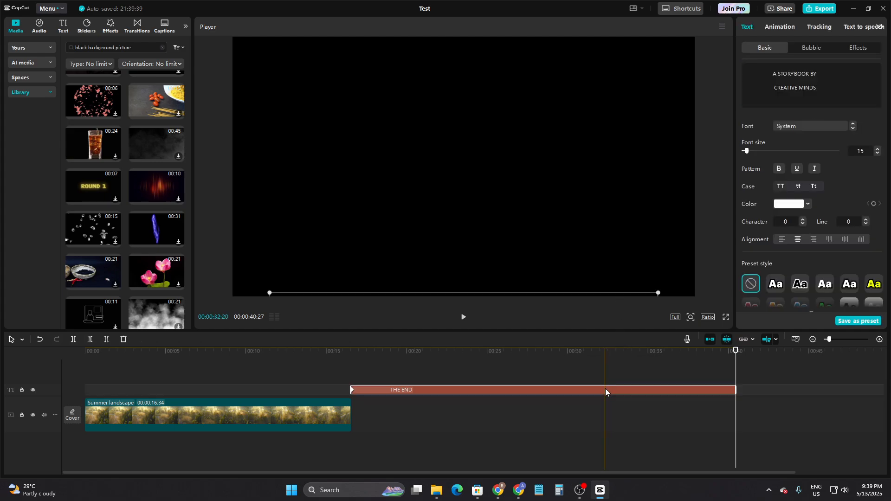
pyautogui.click(586, 292)
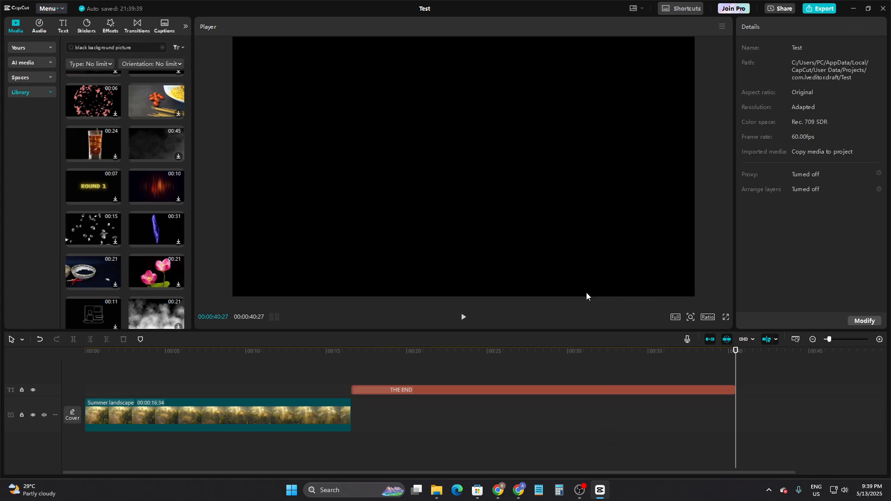
# - At 00:00:30:00, move the credits text straight up, horizontally centered, until its last line has left the top of the frame
pyautogui.click(568, 373)
pyautogui.click(568, 390)
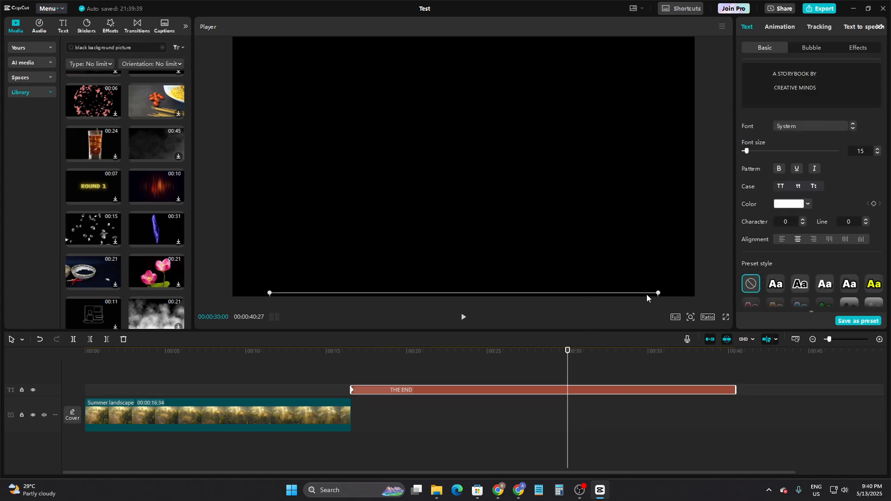
pyautogui.moveTo(647, 295); pyautogui.dragTo(620, 0)
pyautogui.moveTo(513, 195); pyautogui.dragTo(546, 44)
pyautogui.moveTo(481, 194); pyautogui.dragTo(484, 51)
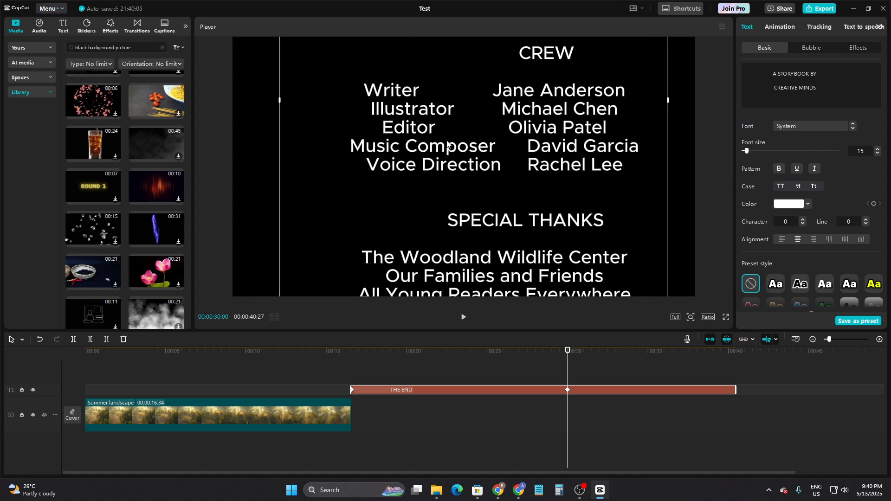
pyautogui.moveTo(438, 211); pyautogui.dragTo(452, 59)
pyautogui.moveTo(425, 229); pyautogui.dragTo(413, 96)
pyautogui.click(414, 230)
pyautogui.click(429, 190)
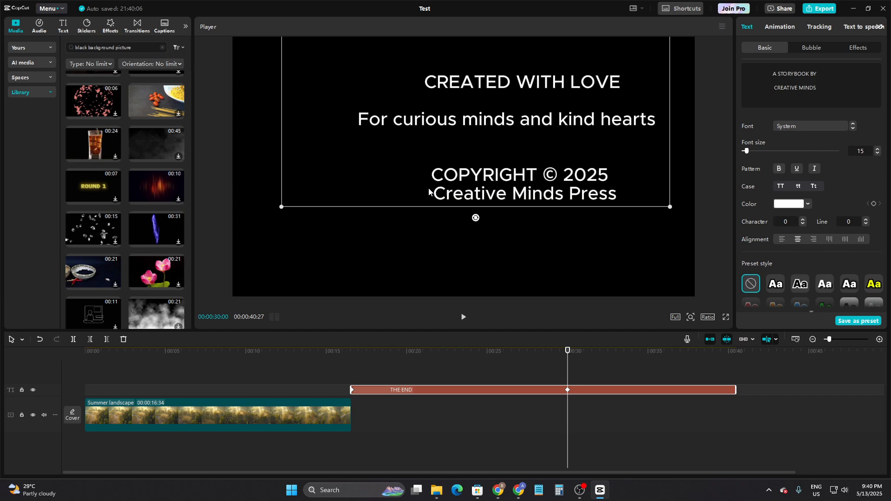
pyautogui.moveTo(428, 191); pyautogui.dragTo(419, 69)
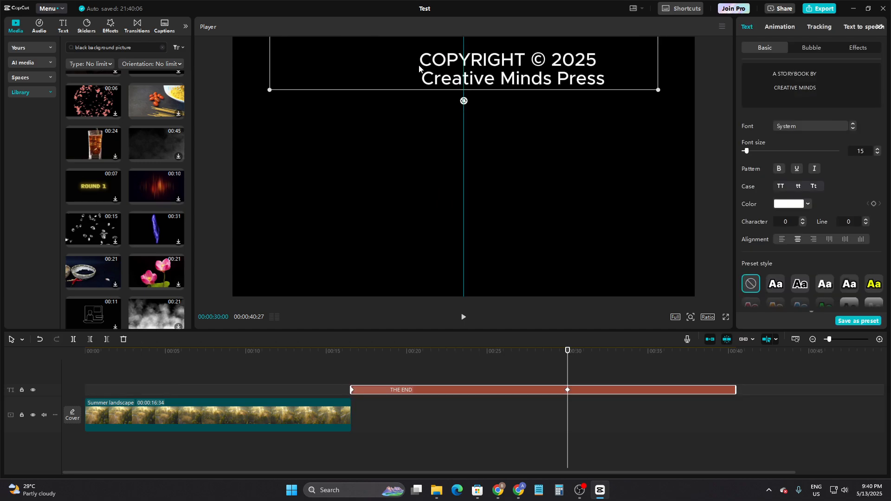
pyautogui.moveTo(608, 85); pyautogui.dragTo(607, 32)
# - Play the project from shortly before the end of the landscape clip to check the rolling credits
pyautogui.click(332, 449)
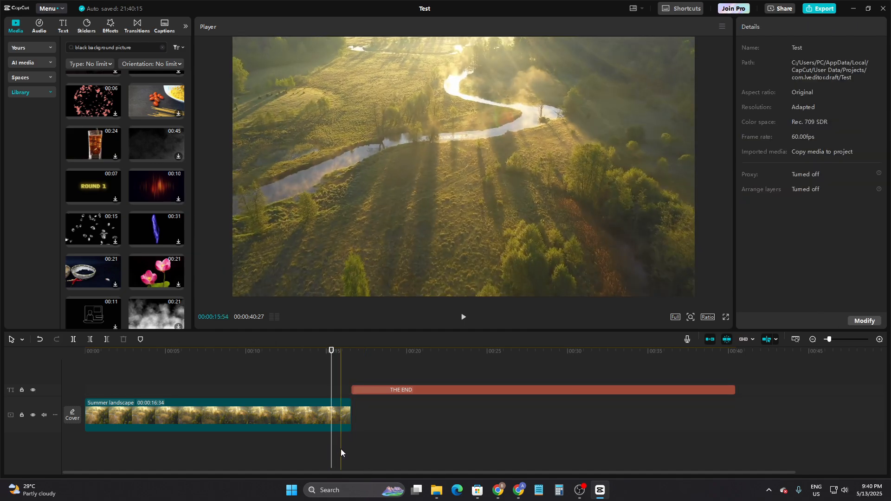
pyautogui.press('space')
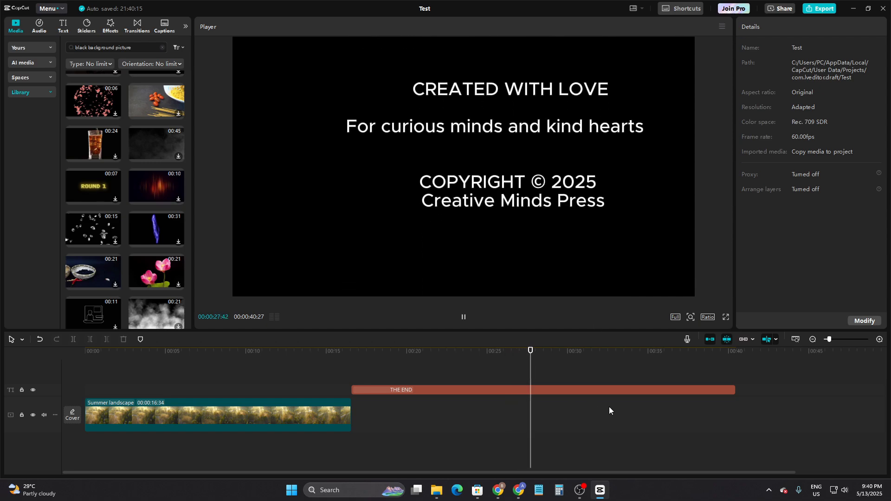
pyautogui.click(588, 390)
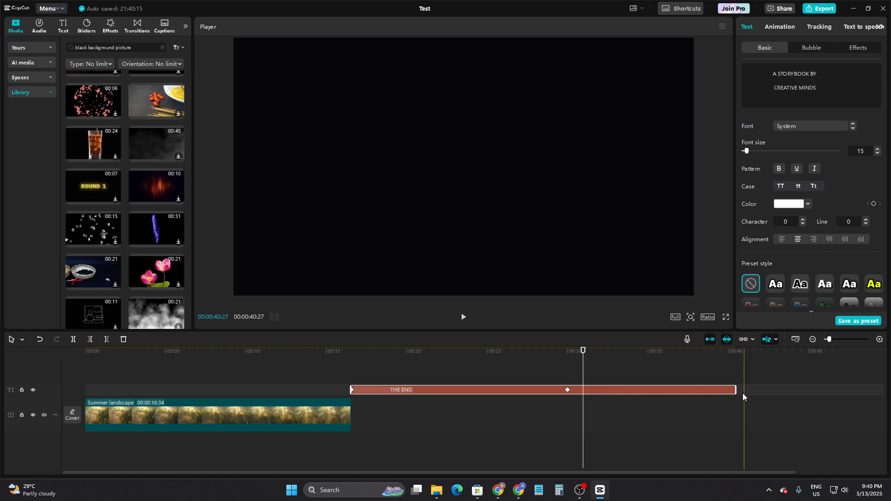
# - Split the credits text clip just after its second keyframe, at 00:00:30:33
pyautogui.click(569, 369)
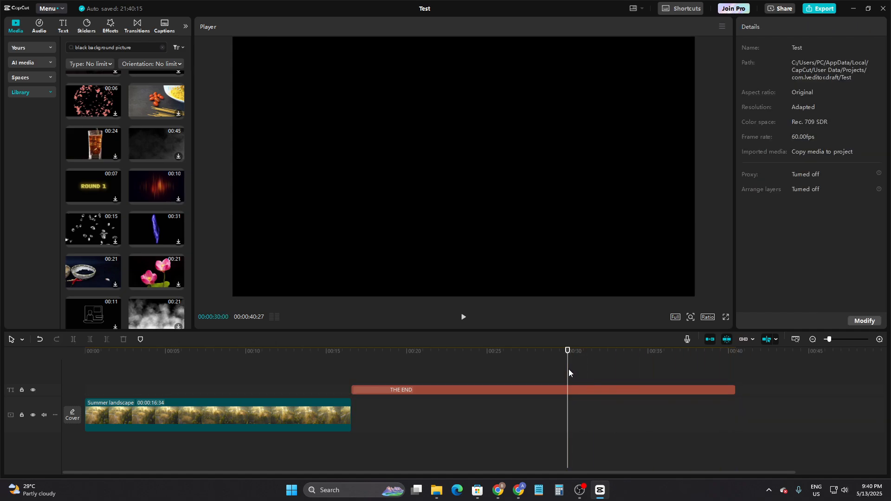
pyautogui.click(705, 389)
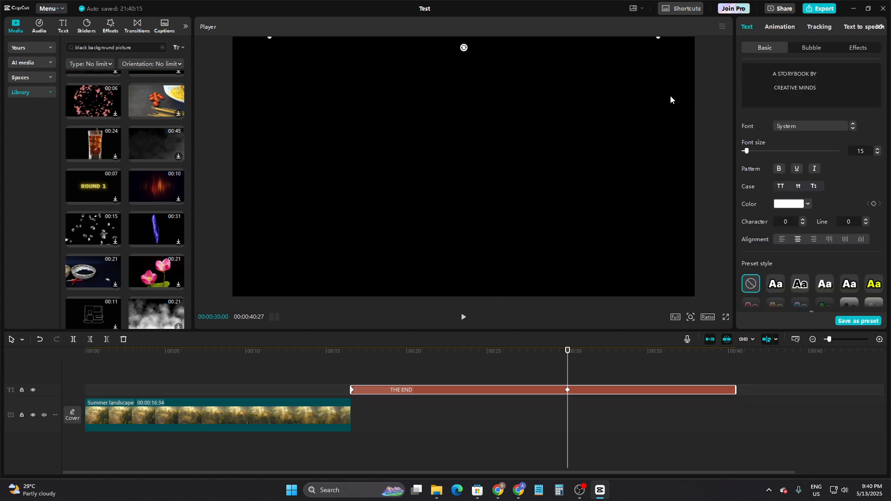
pyautogui.click(581, 382)
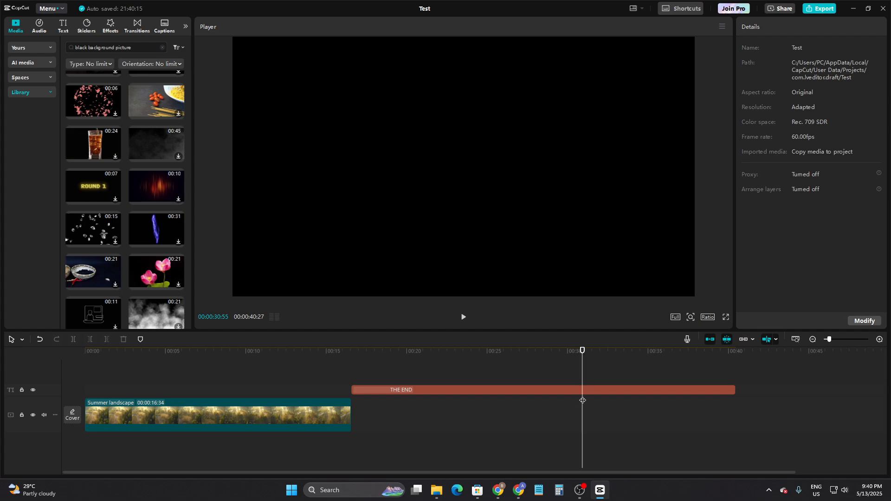
pyautogui.click(581, 391)
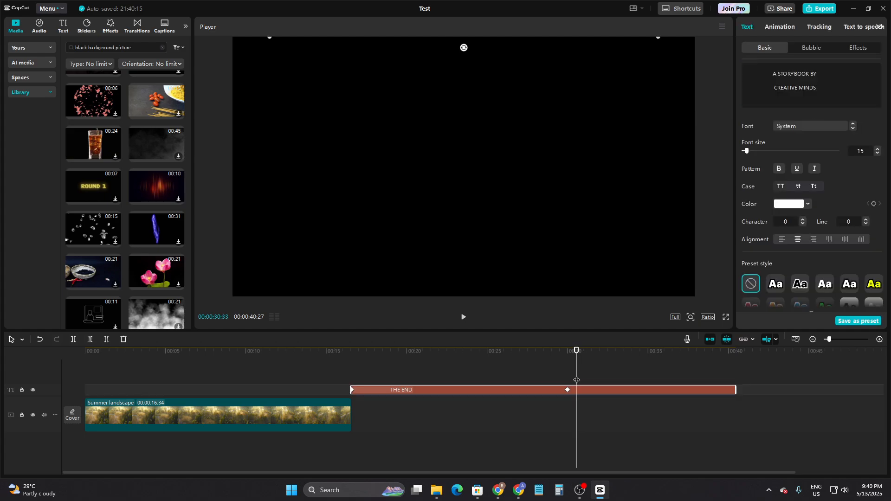
pyautogui.hotkey('ctrl', 'b')
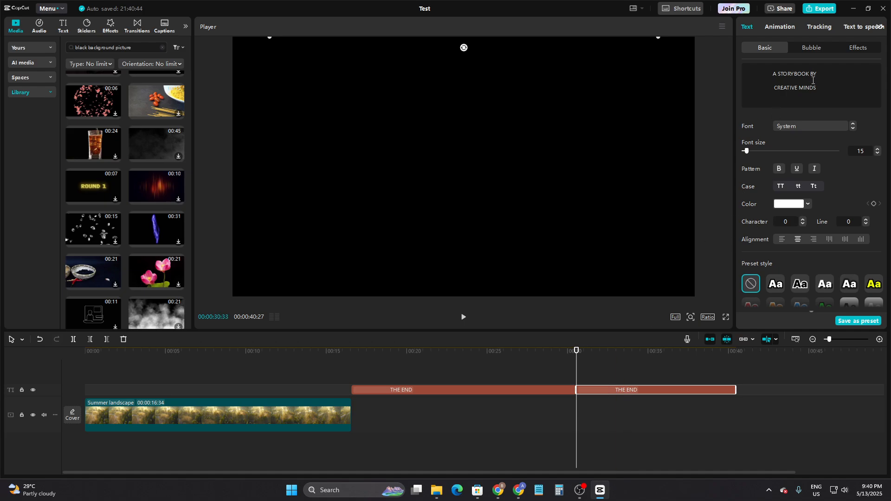
# - Replace all the text in the second credits clip with "Good Bye"
pyautogui.click(633, 428)
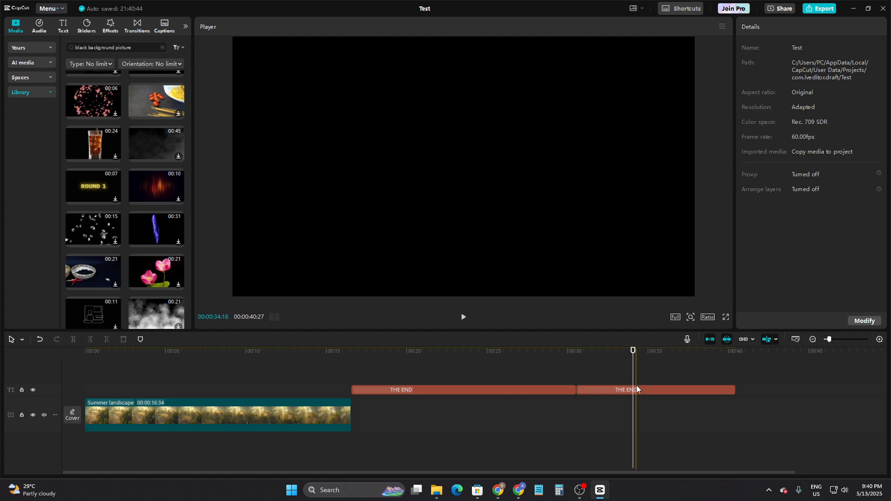
pyautogui.click(636, 387)
pyautogui.click(773, 96)
pyautogui.hotkey('ctrl', 'a')
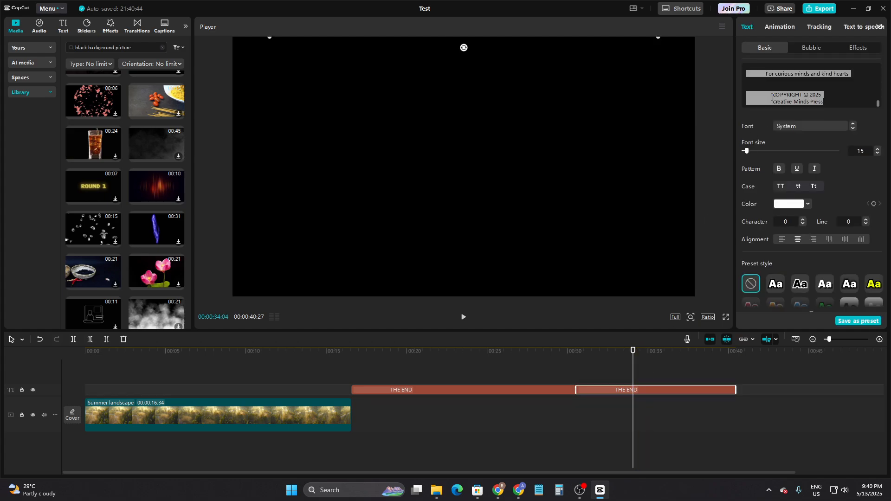
pyautogui.press('BackSpace')
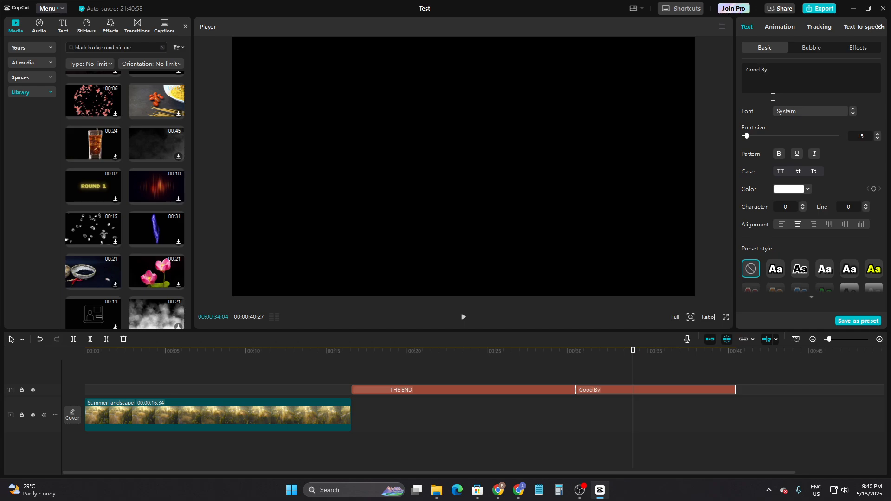
# - Apply the Type 1 entrance animation to the "Good Bye" text clip
pyautogui.click(806, 113)
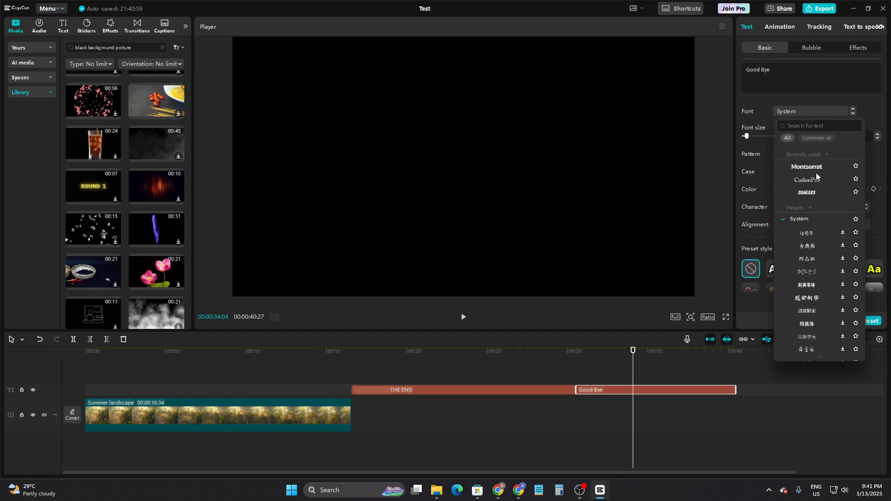
pyautogui.click(822, 85)
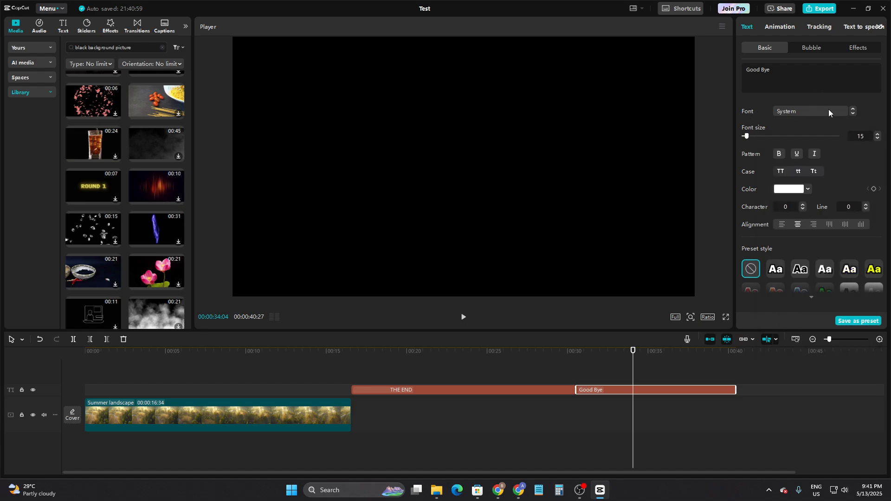
pyautogui.scroll(-2, 792, 194)
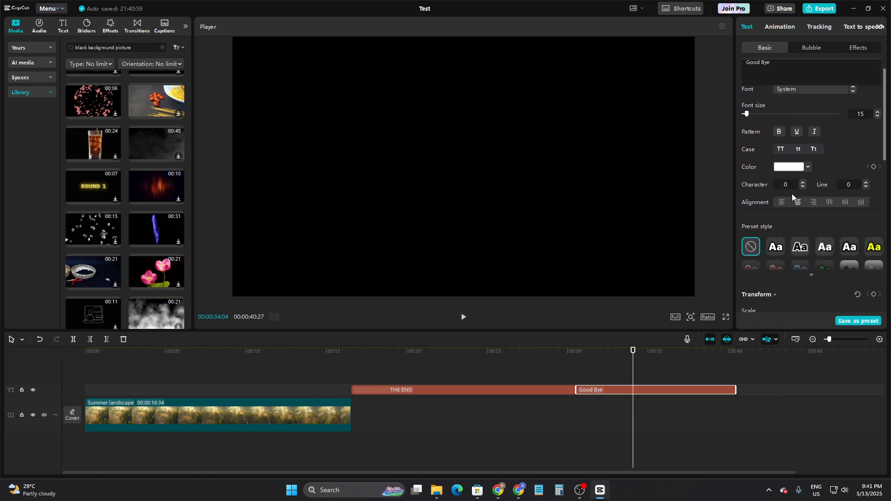
pyautogui.click(785, 28)
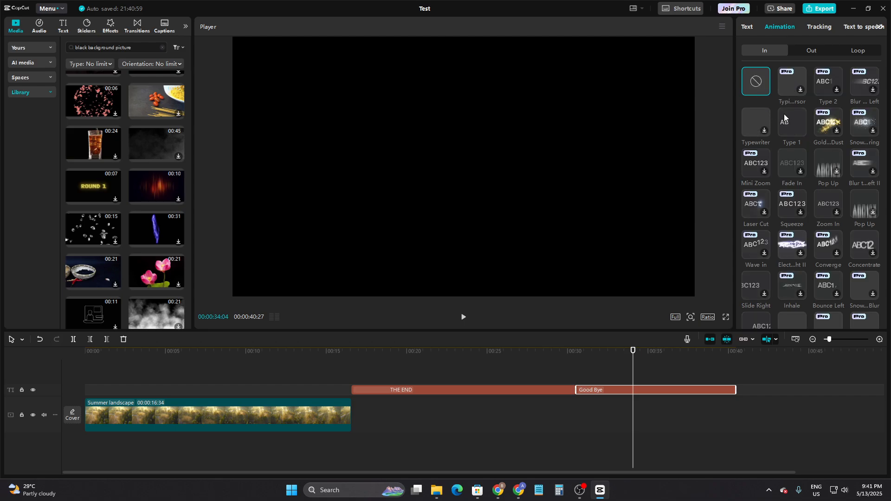
pyautogui.click(790, 117)
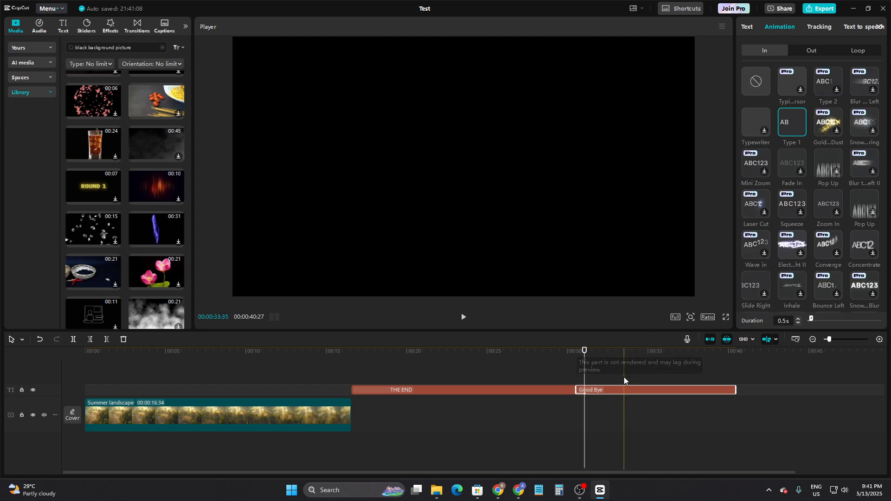
# - Play the passage from the end of the credits into the "Good Bye" clip to check the closing text
pyautogui.press('space')
pyautogui.click(595, 391)
pyautogui.click(599, 388)
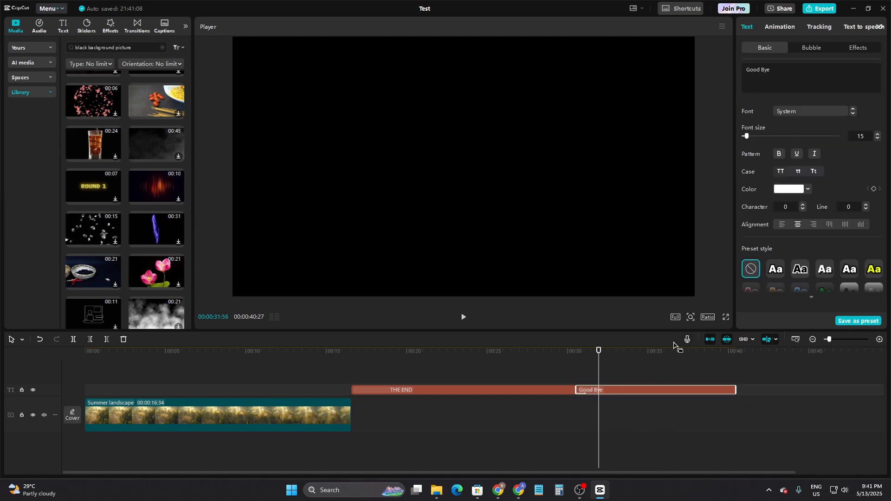
pyautogui.press('space')
pyautogui.click(559, 404)
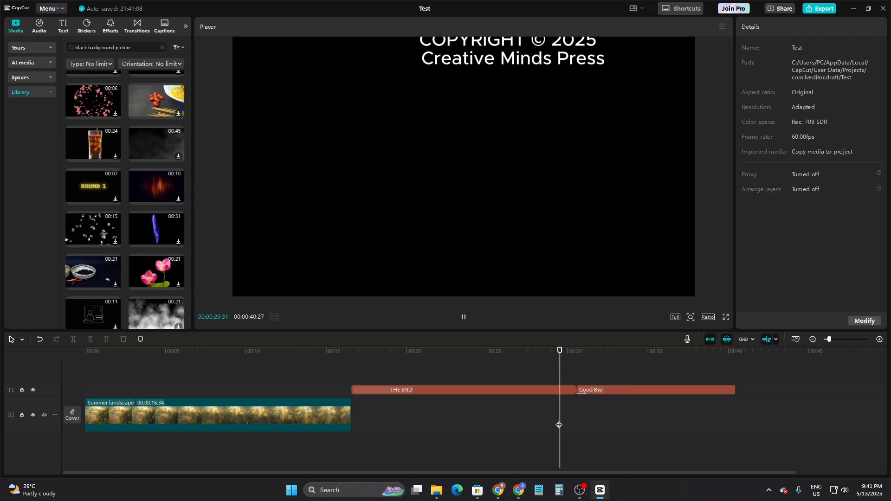
pyautogui.click(598, 389)
pyautogui.press('space')
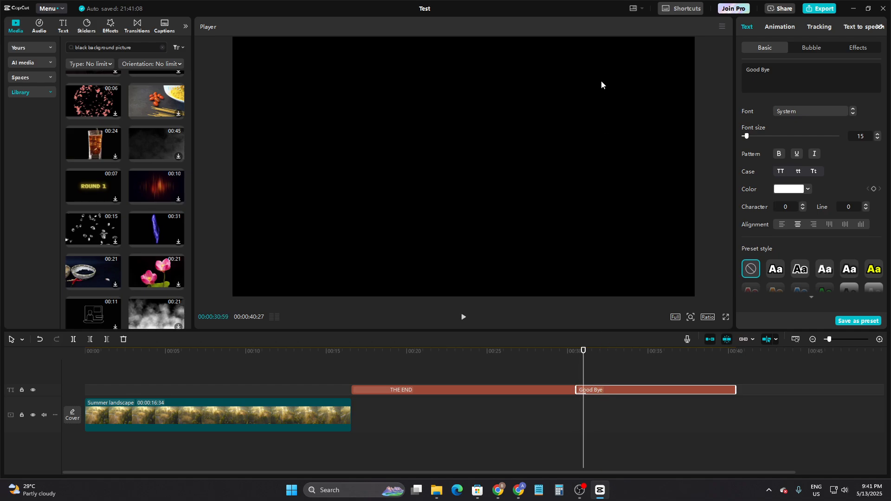
pyautogui.click(581, 37)
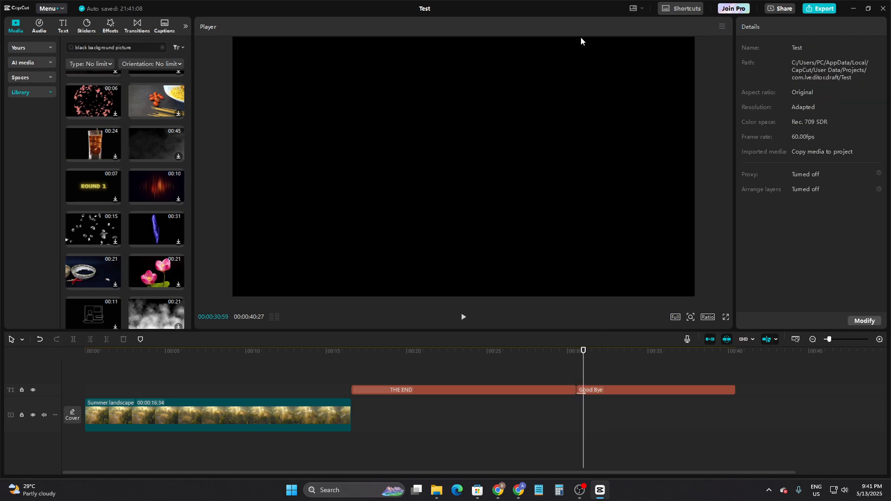
pyautogui.click(601, 389)
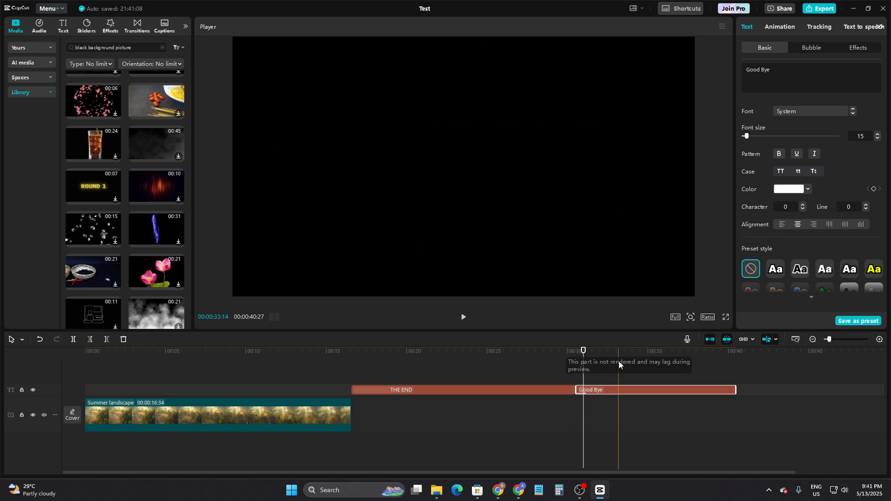
pyautogui.click(558, 389)
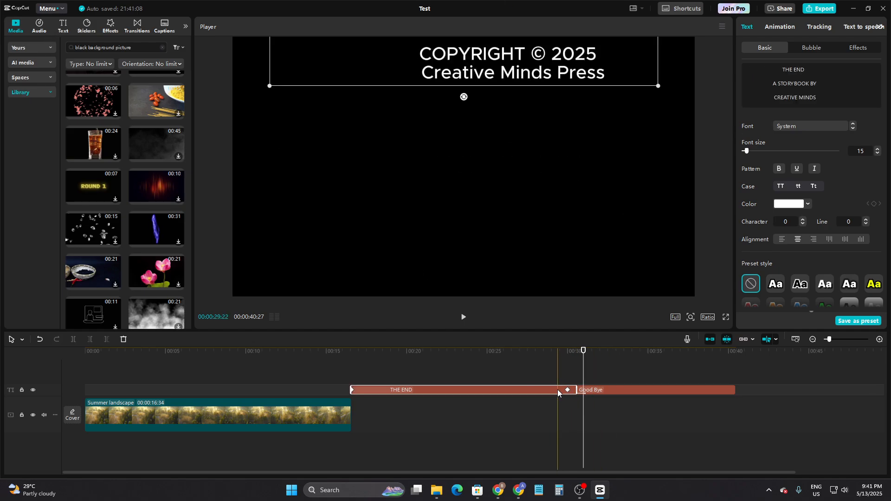
# - Set the "Good Bye" text's vertical position (Y) to 2000
pyautogui.click(602, 385)
pyautogui.click(603, 391)
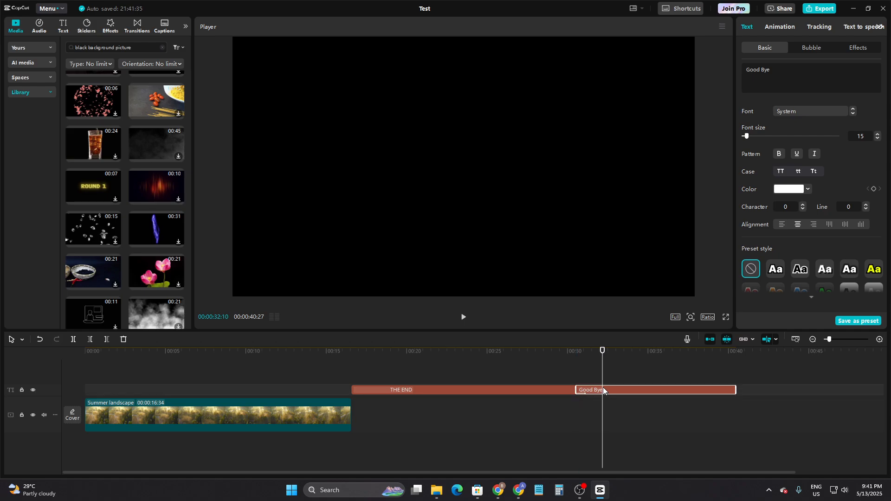
pyautogui.scroll(-10, 851, 174)
pyautogui.scroll(5, 836, 200)
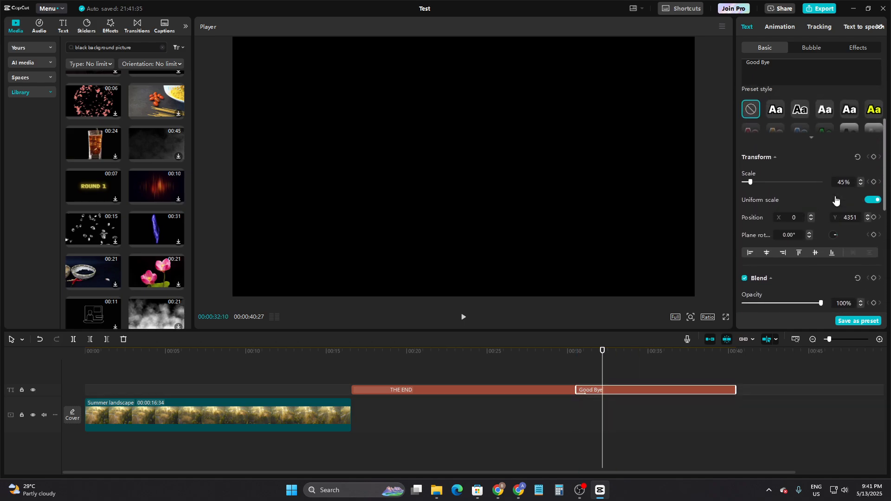
pyautogui.click(847, 218)
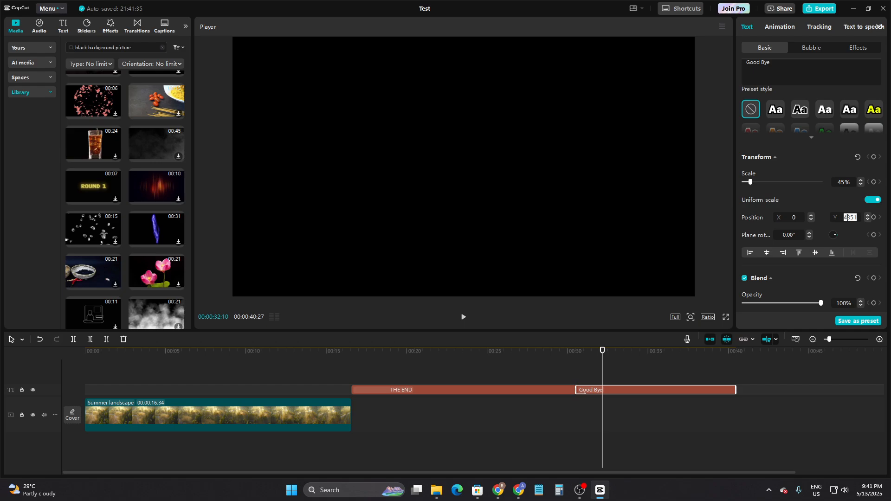
pyautogui.write('2000')
pyautogui.click(487, 46)
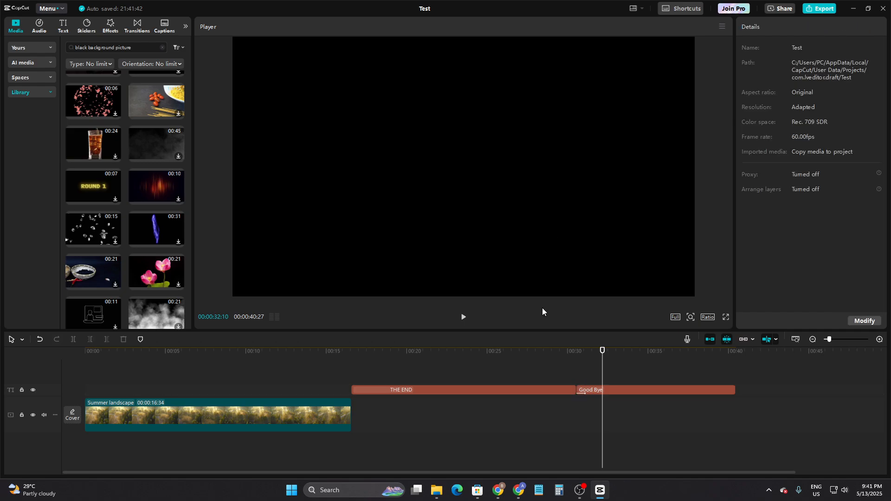
# - Center the "Good Bye" text vertically in the frame by setting its Y position to 0
pyautogui.click(604, 388)
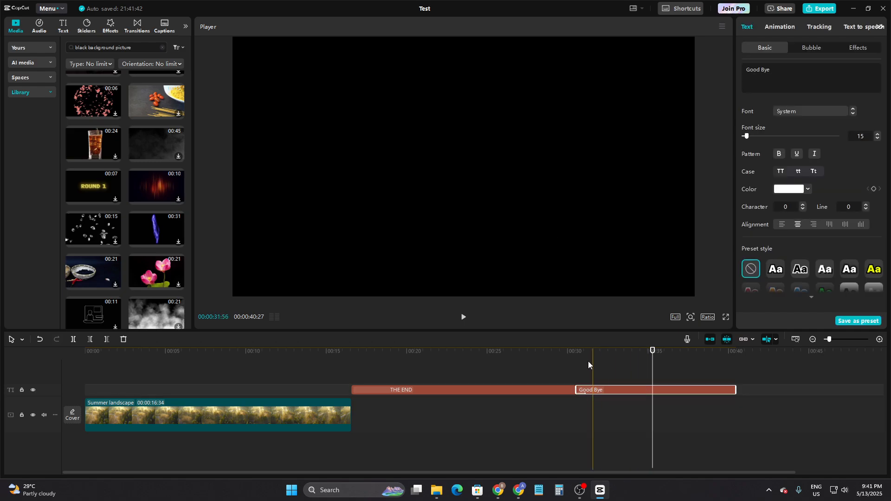
pyautogui.click(487, 40)
pyautogui.click(622, 390)
pyautogui.scroll(-10, 824, 231)
pyautogui.scroll(5, 854, 176)
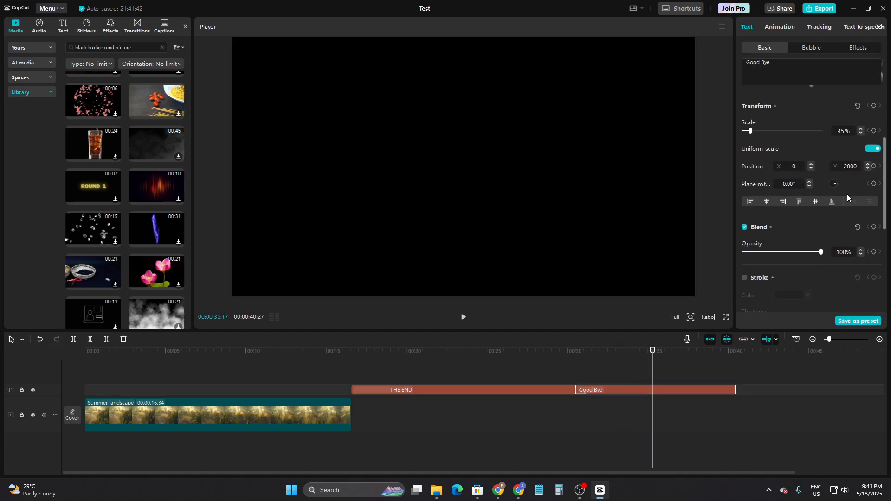
pyautogui.scroll(1, 847, 194)
pyautogui.click(848, 184)
pyautogui.write('0')
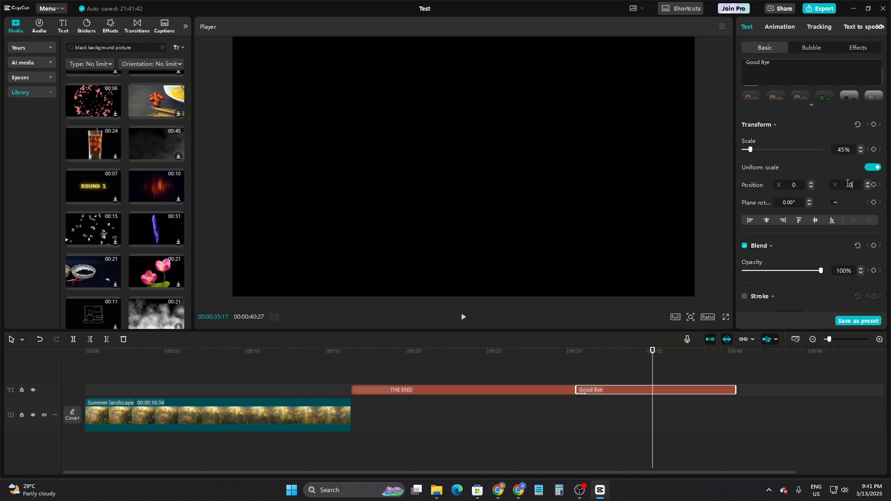
pyautogui.press('Return')
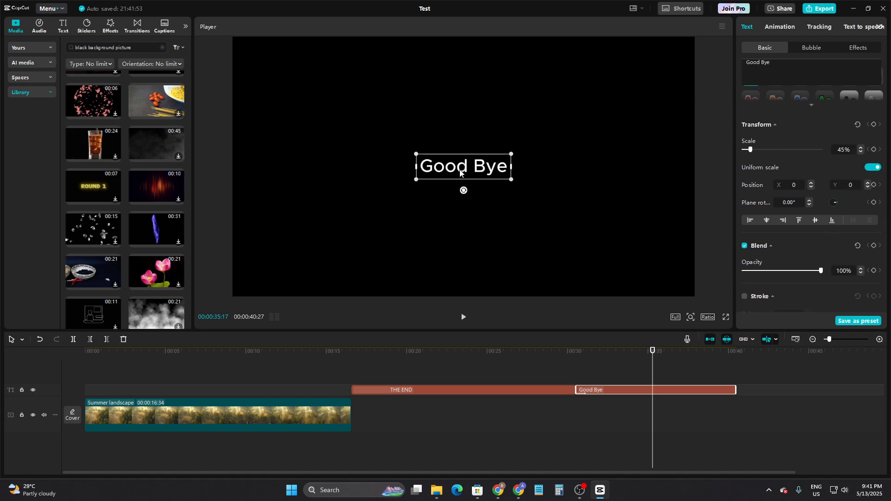
# - Enlarge the "Good Bye" text to slightly more than half the frame width and play it from the end of the credits
pyautogui.moveTo(511, 179); pyautogui.dragTo(617, 252)
pyautogui.click(563, 364)
pyautogui.press('space')
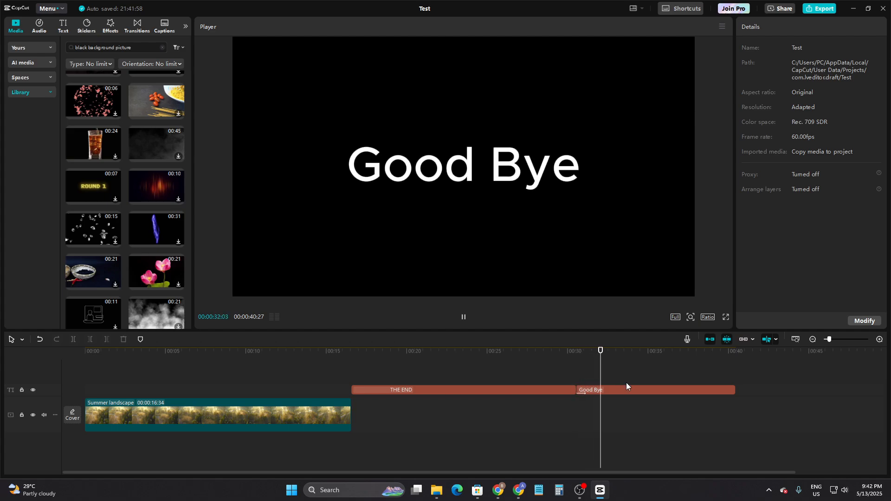
# - Split the "Good Bye" clip at 00:00:33:48 and delete the part after the cut
pyautogui.click(613, 387)
pyautogui.press('space')
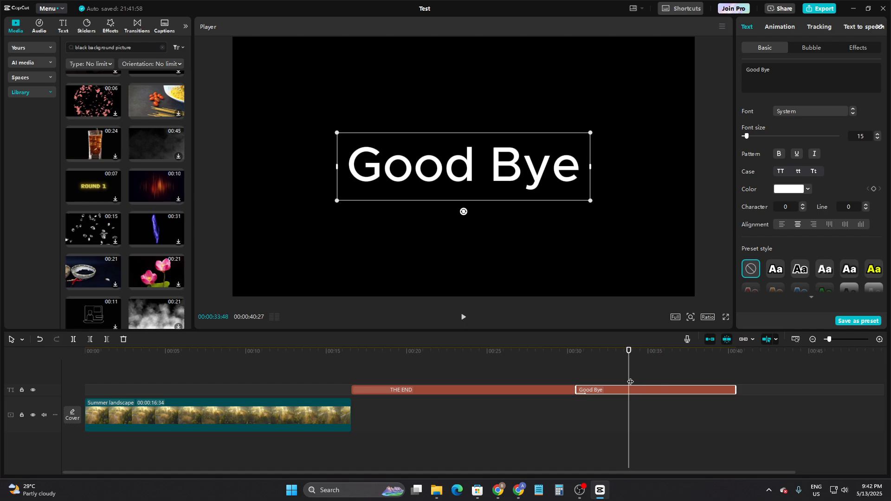
pyautogui.hotkey('ctrl', 'b')
pyautogui.press('Delete')
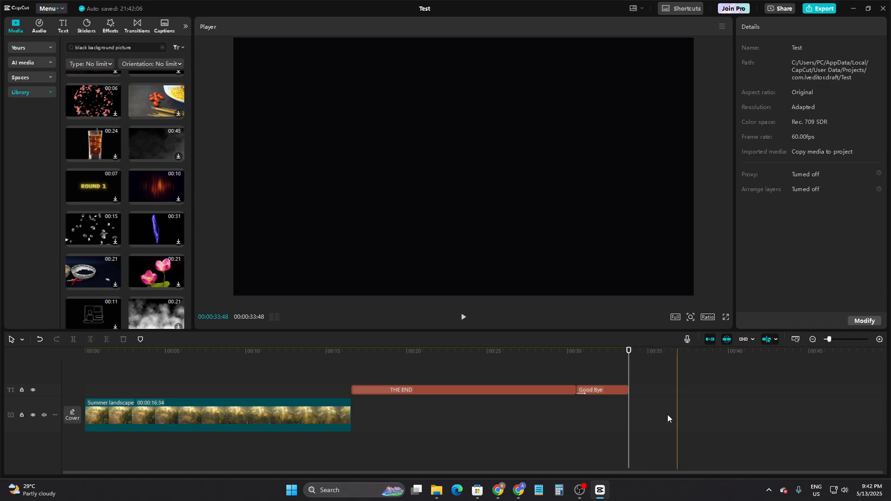